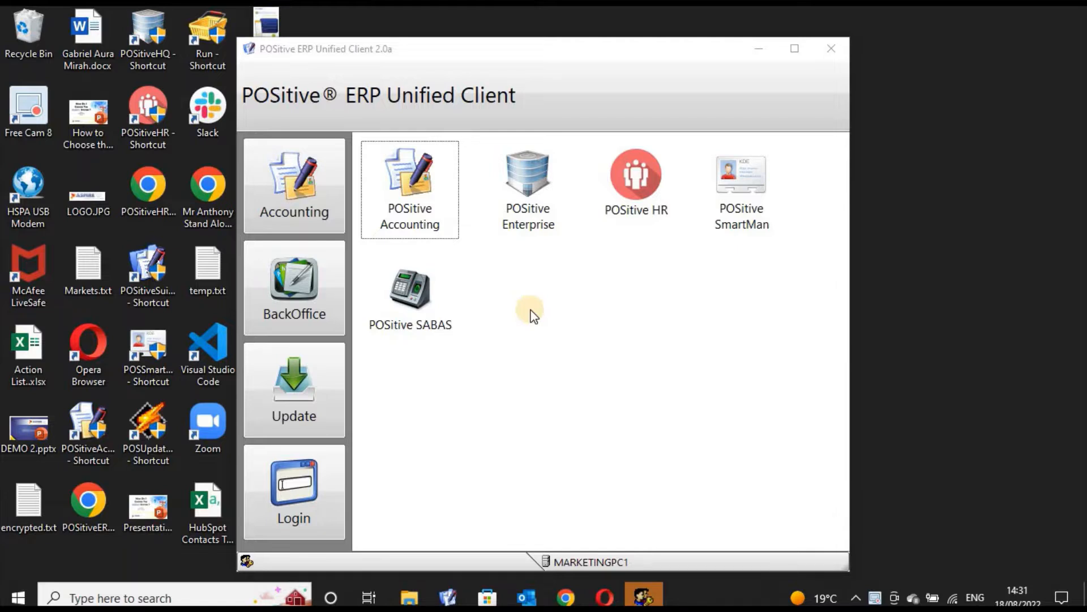
Open POSitive Accounting and log in with the account password.
double_click(412, 218)
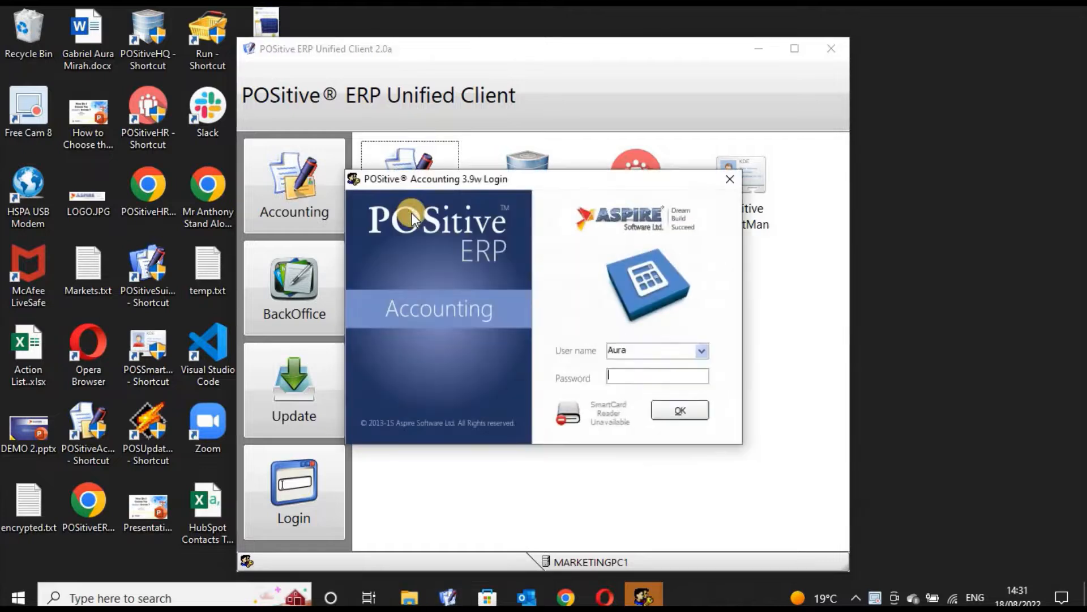
text(****)
key(Return)
key(Return)
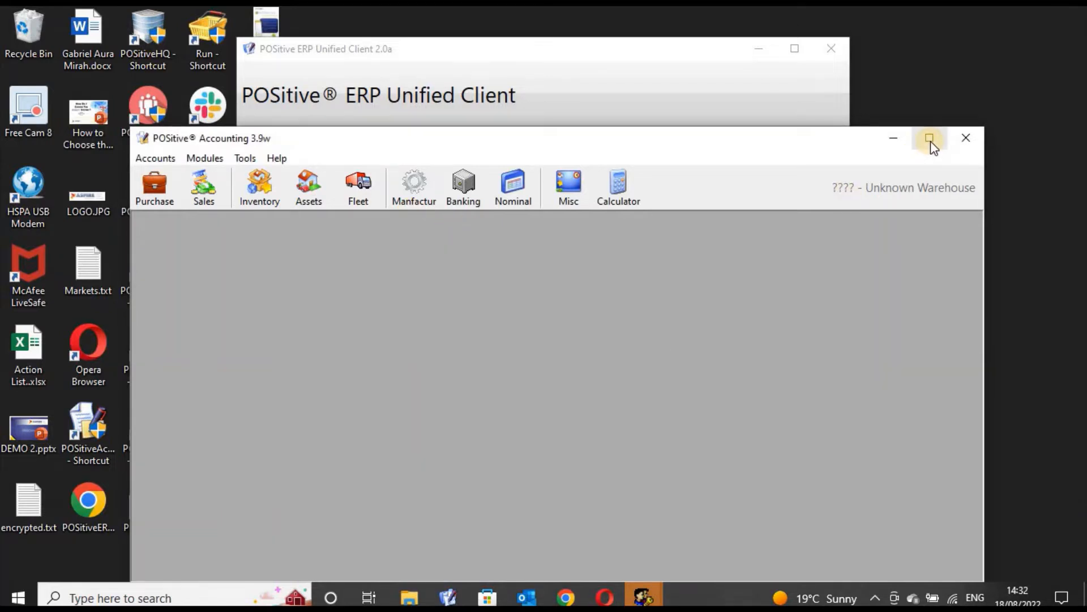
Maximize the accounting window and open the Fleet module's vehicle fuel ratings table.
click(929, 139)
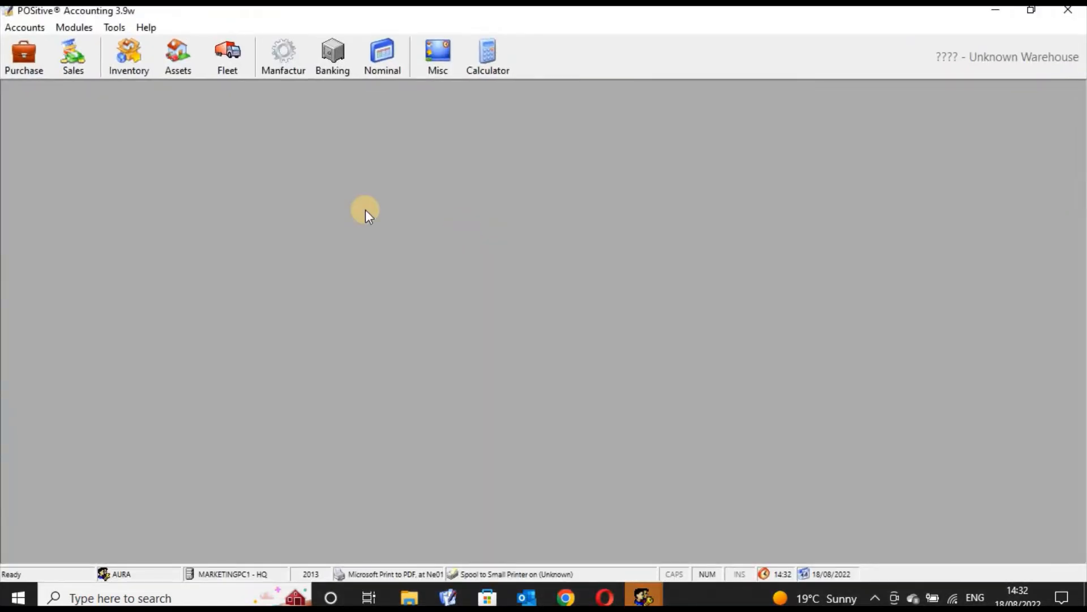
click(230, 65)
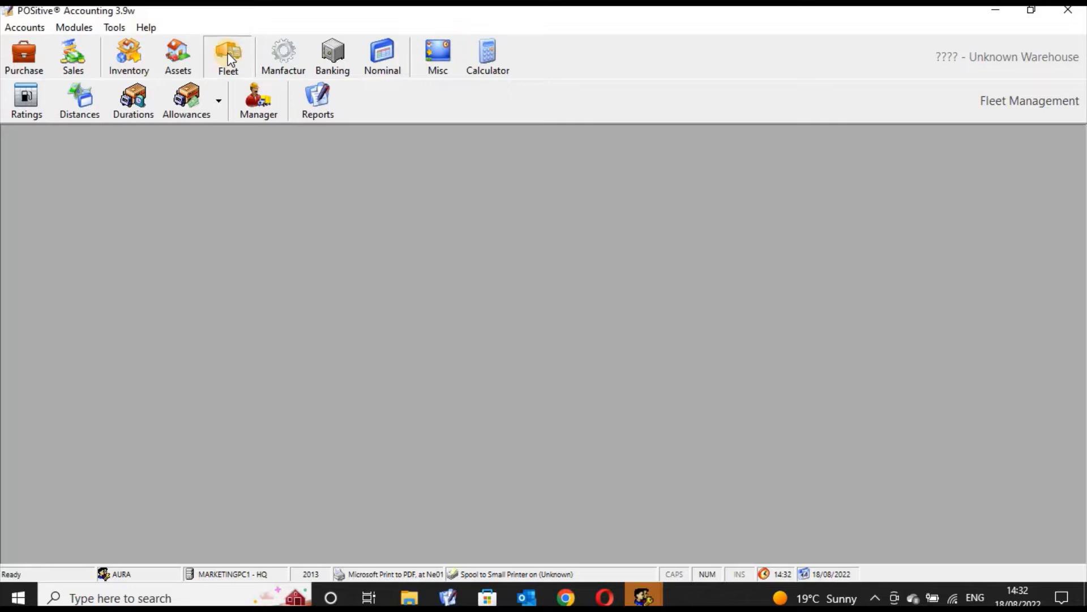
click(33, 114)
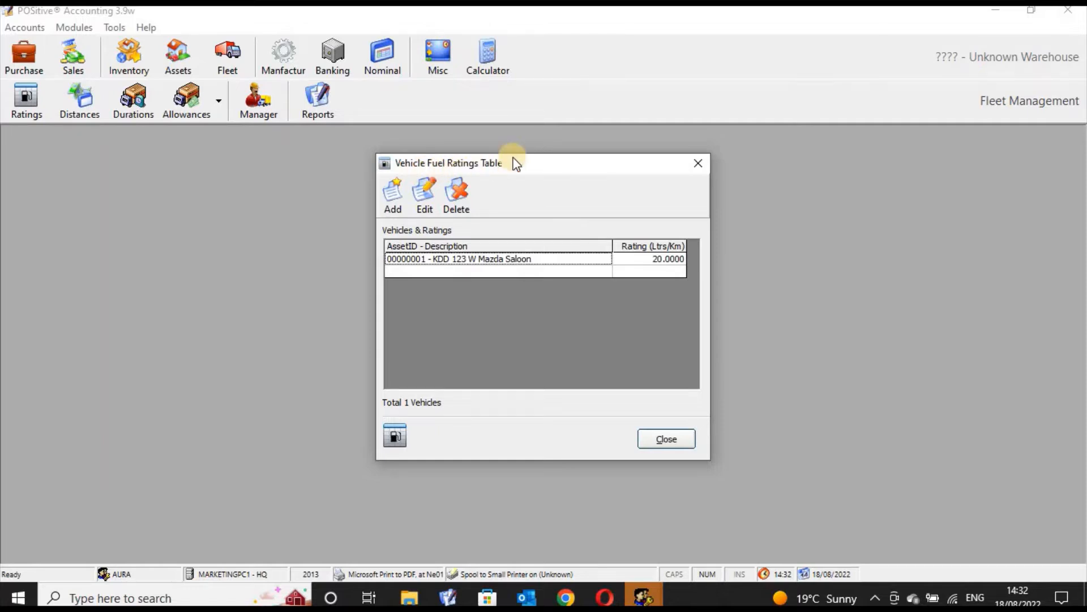
drag(535, 164, 517, 183)
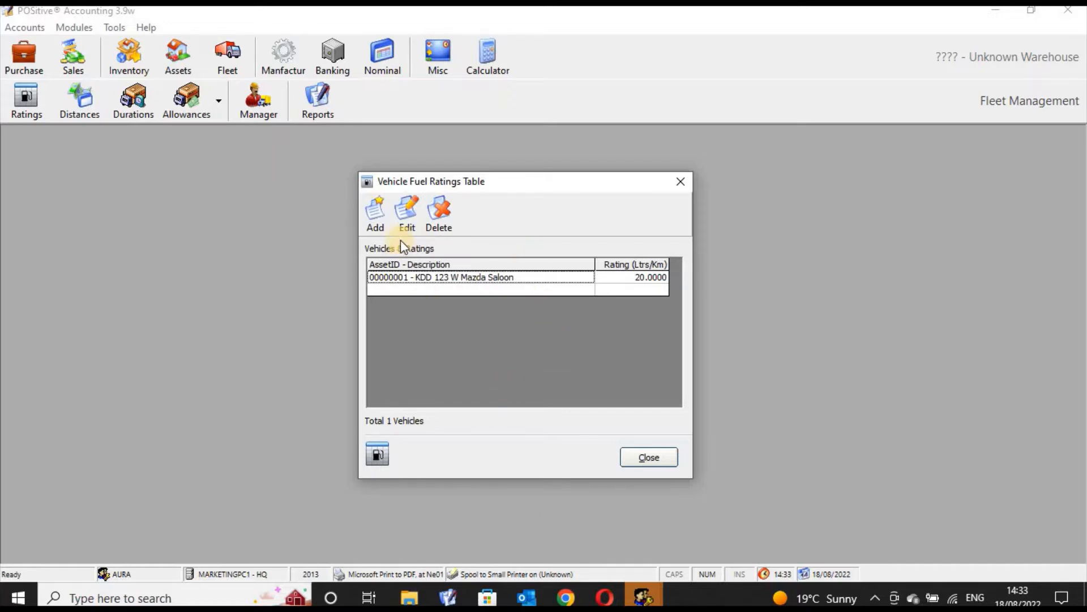
Open a new vehicle rating form and close it without entering anything.
click(375, 214)
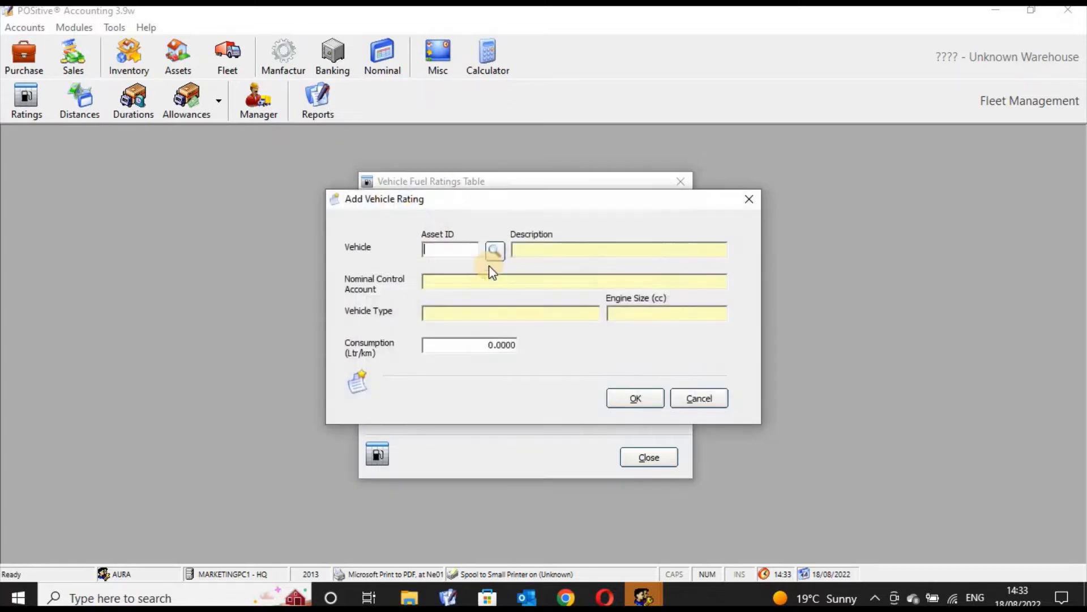
click(752, 199)
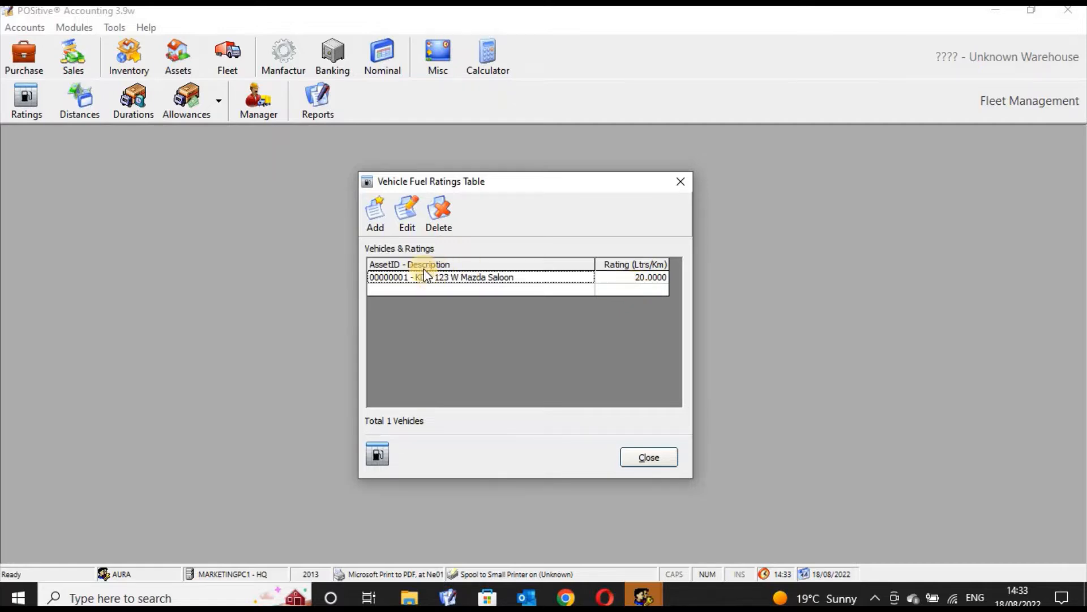
Set the KDD 123 W Mazda Saloon's fuel consumption rating to 100 Ltr/km and close the ratings table.
click(404, 212)
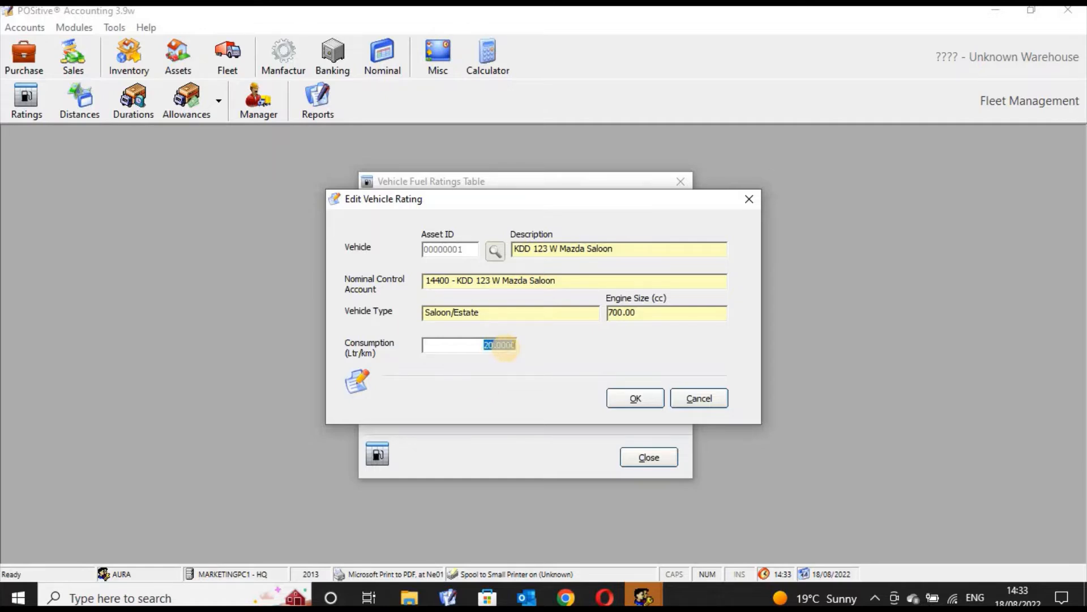
text(100)
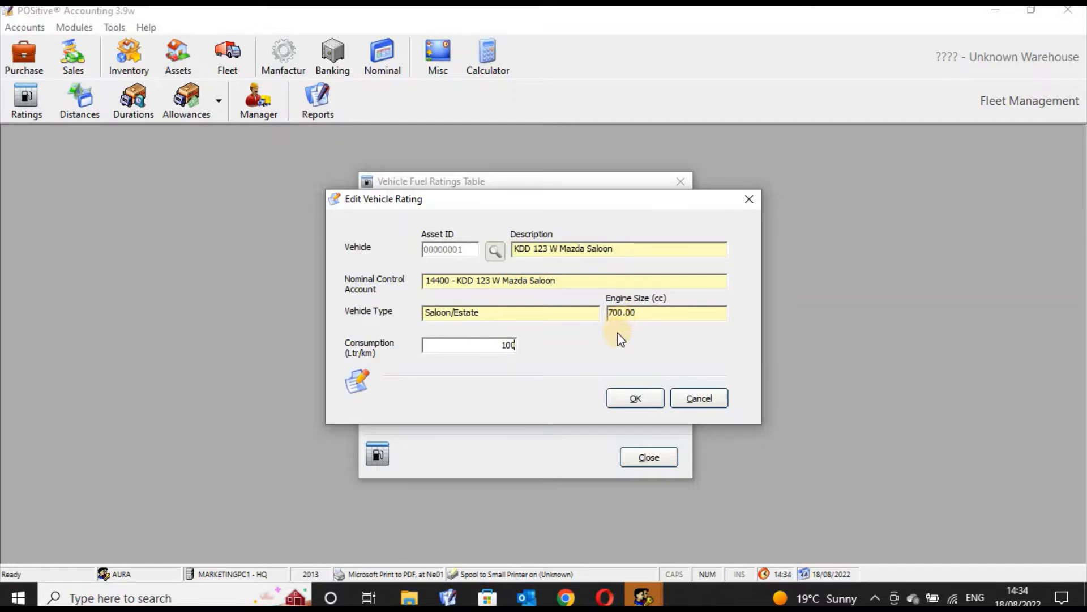
click(628, 399)
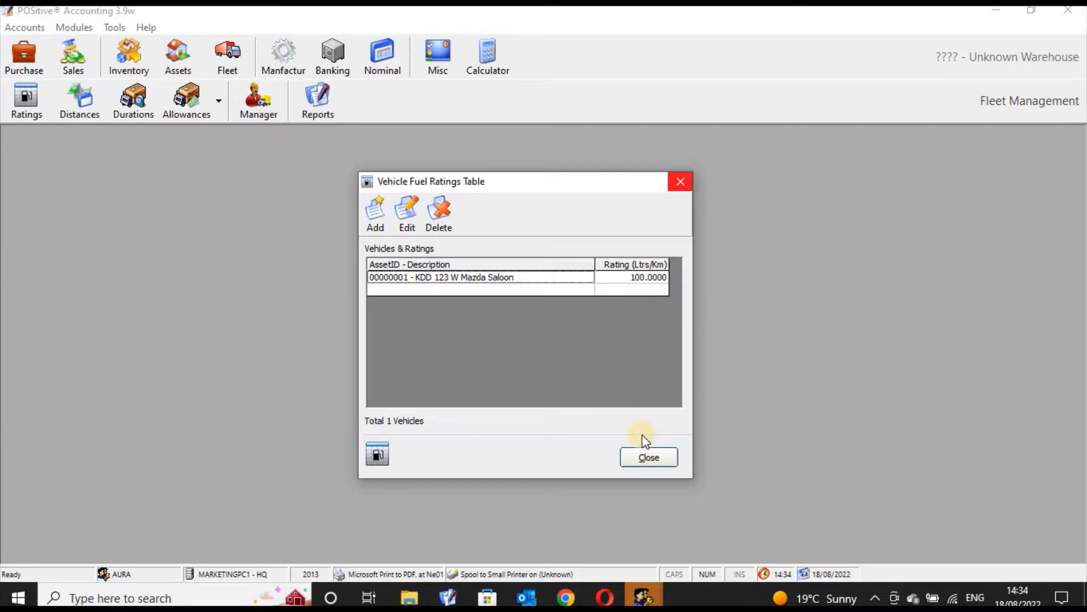
click(644, 458)
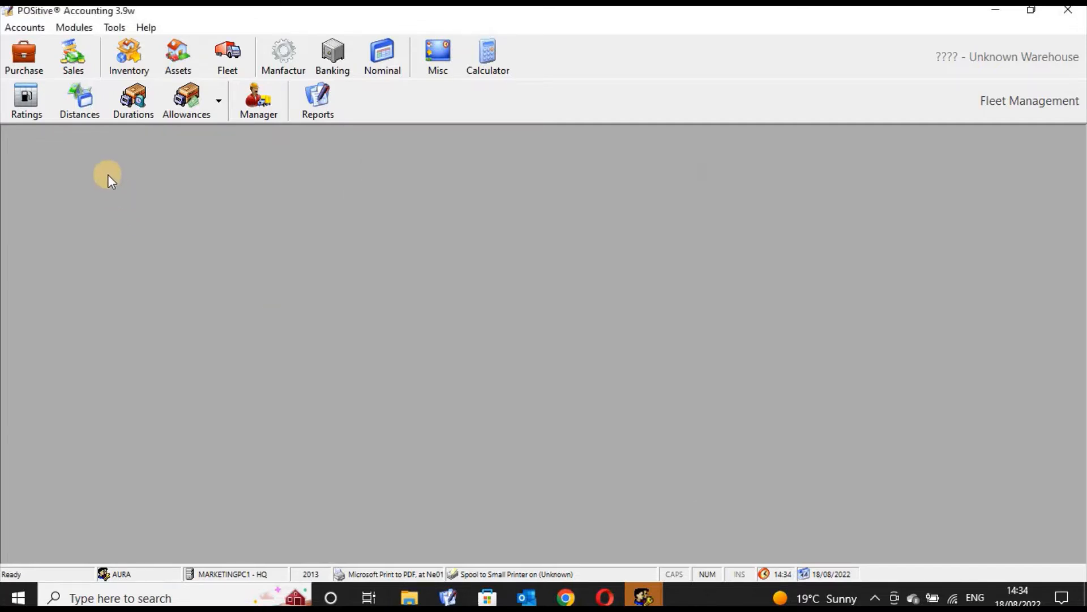
Add a route distance of 5 km between Nairobi and Kitale in the route distances manager.
click(84, 107)
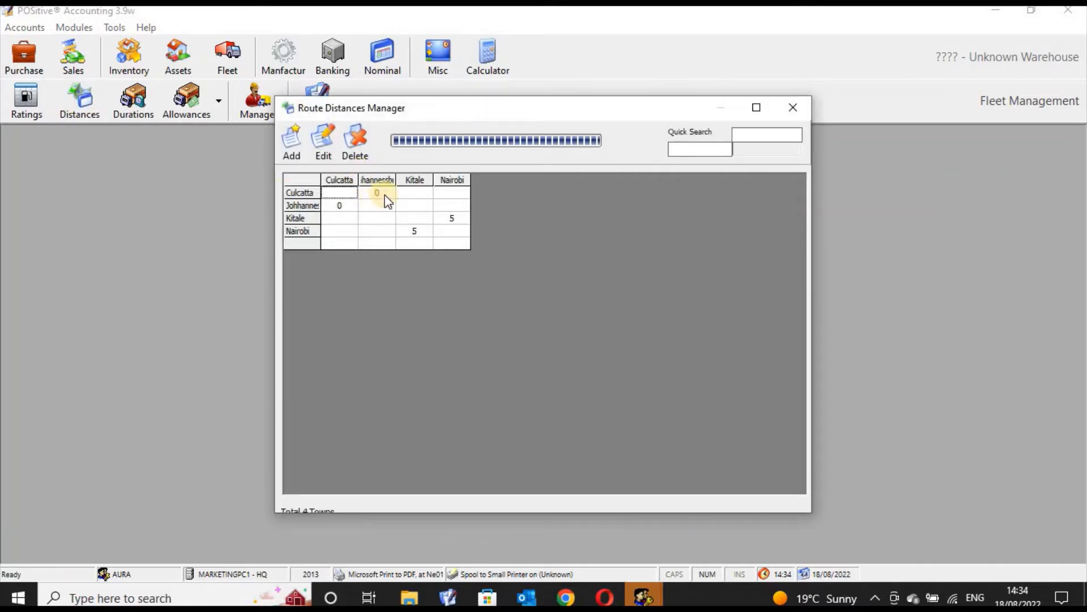
click(413, 195)
click(348, 194)
click(293, 149)
drag(577, 205, 606, 199)
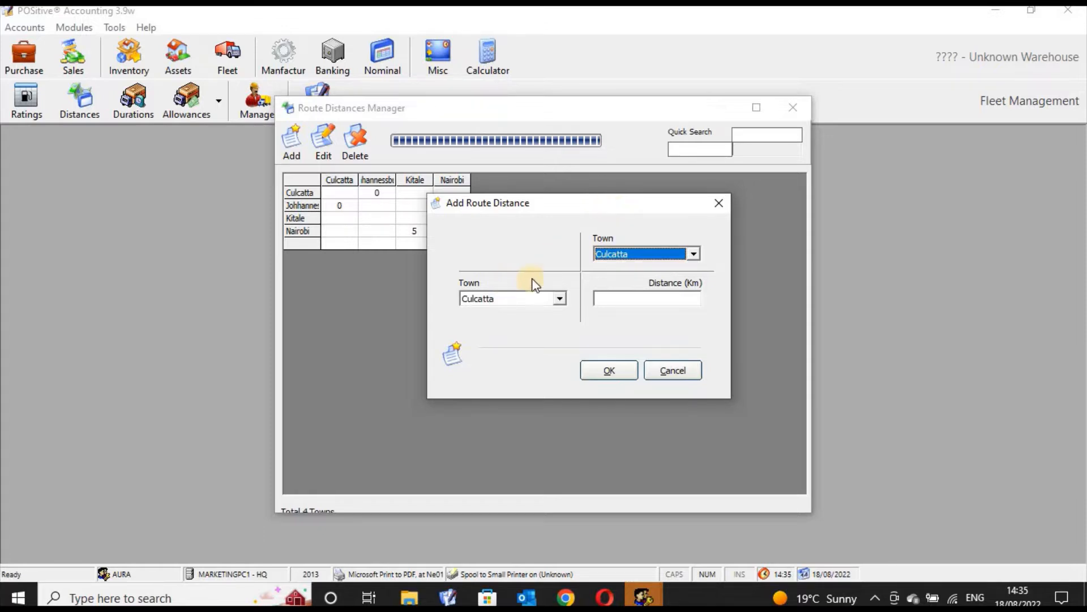
click(695, 252)
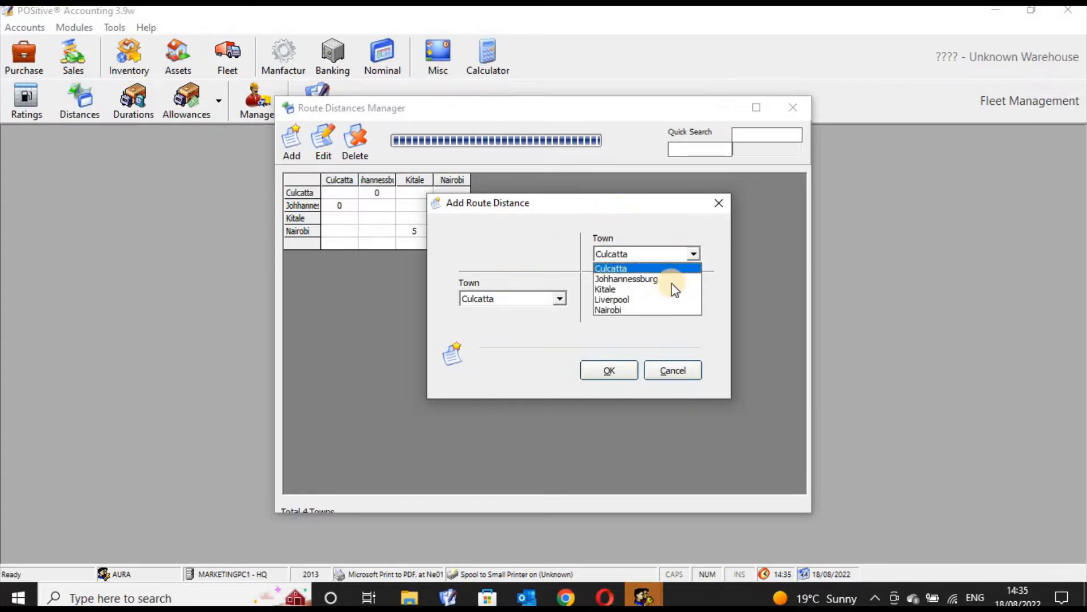
click(671, 310)
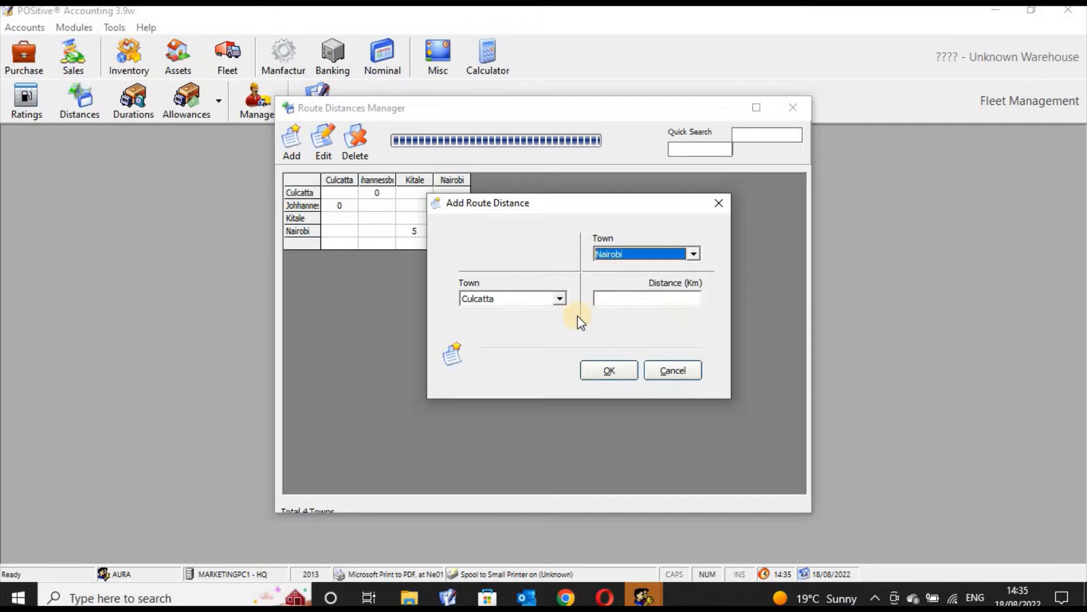
click(560, 298)
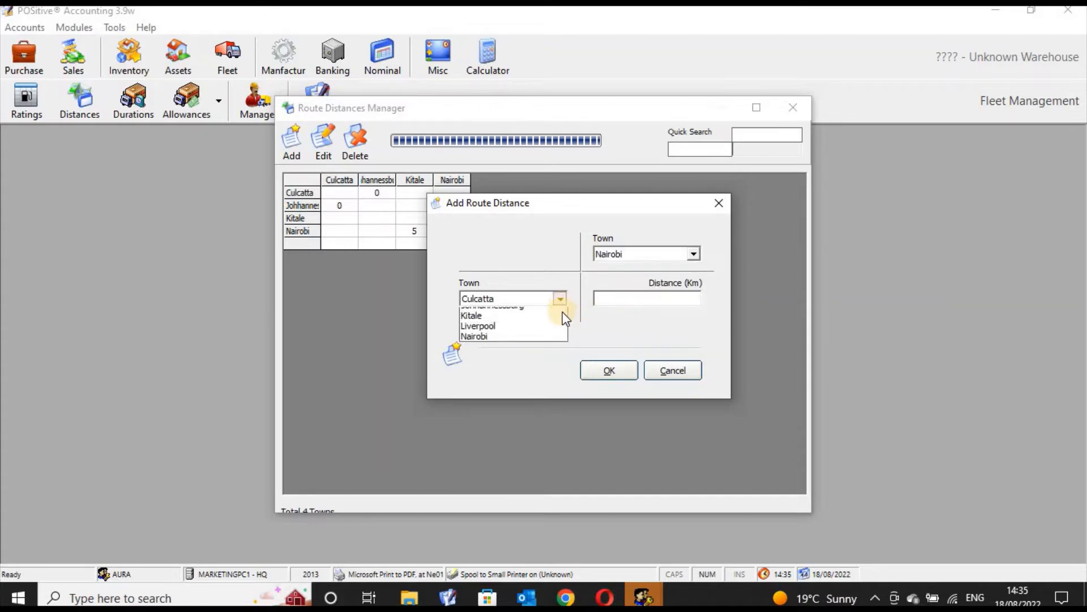
click(557, 335)
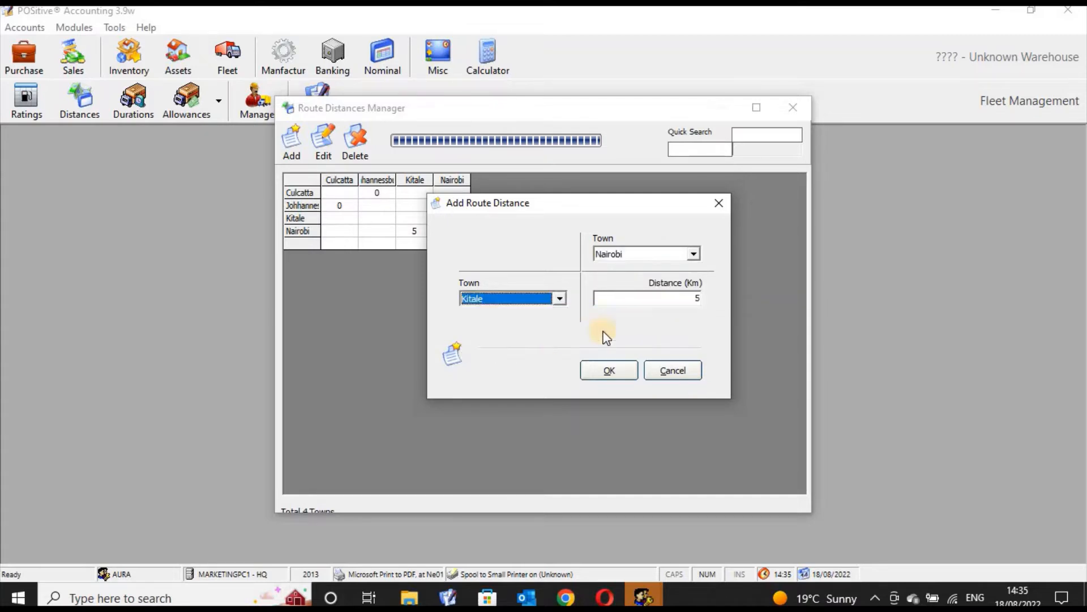
click(700, 299)
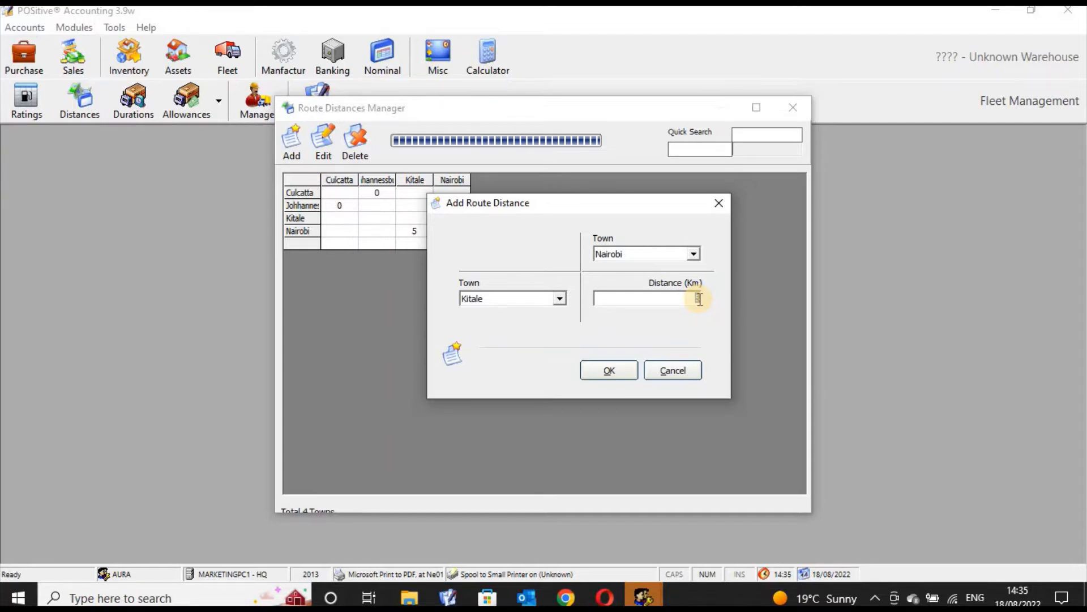
text(5)
click(609, 371)
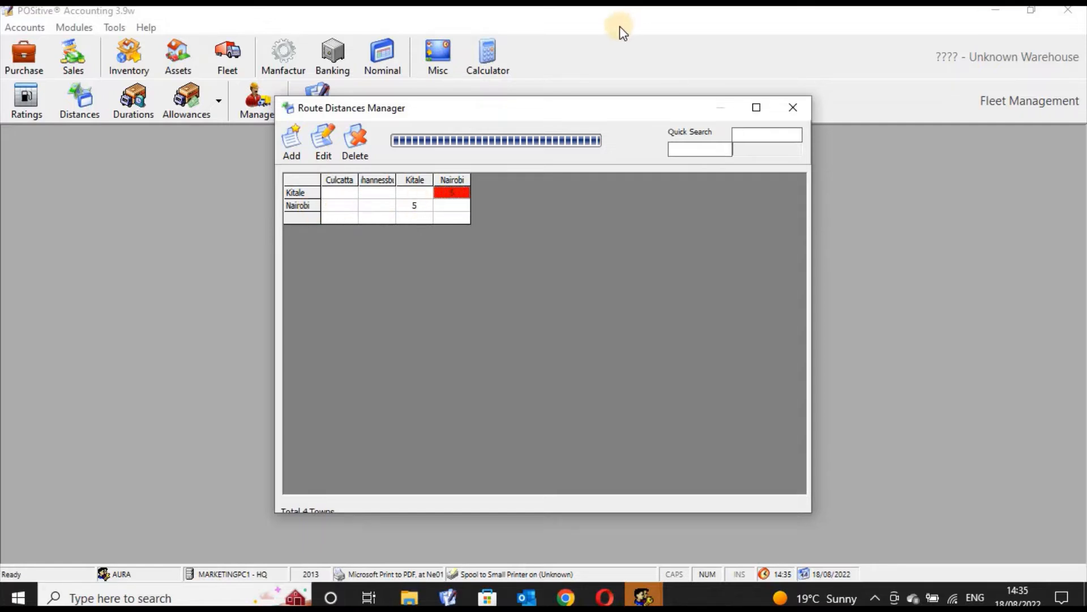
Reopen the fuel ratings table and the route distances grid to check the saved entries.
click(417, 206)
click(793, 109)
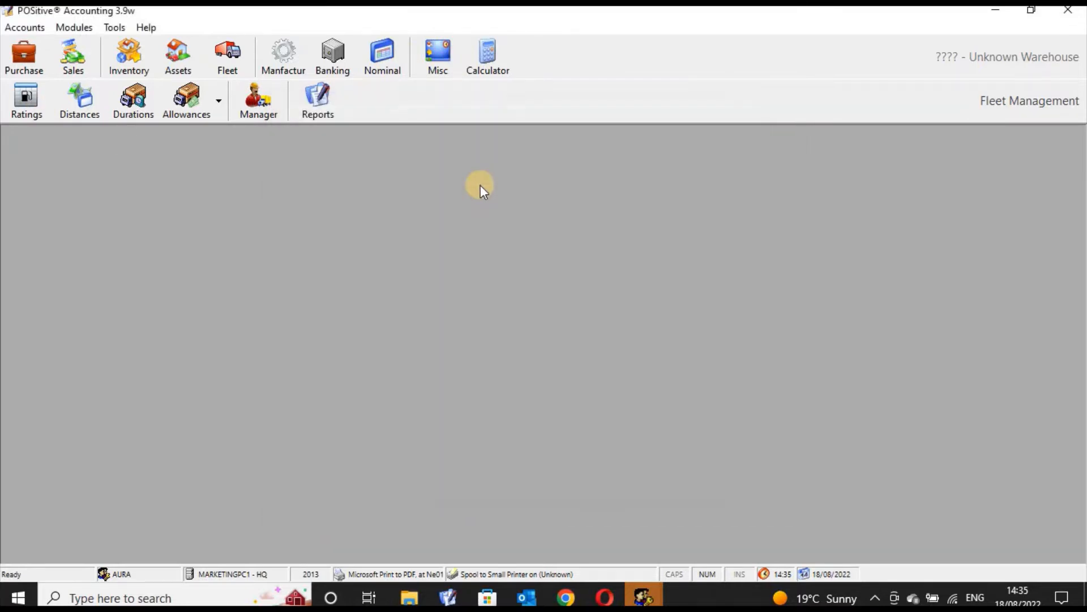
click(20, 99)
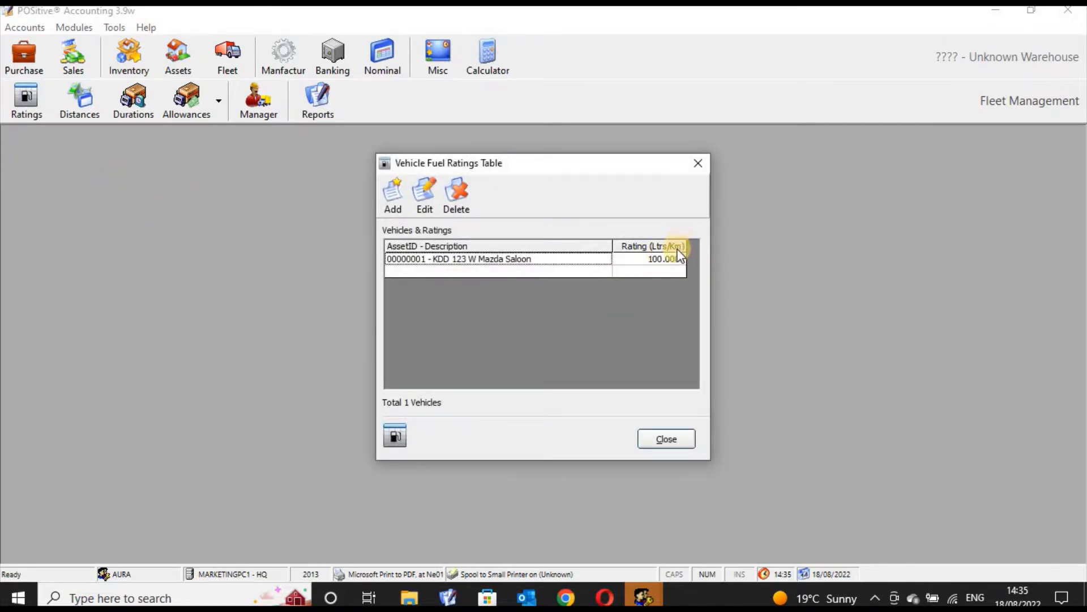
click(698, 164)
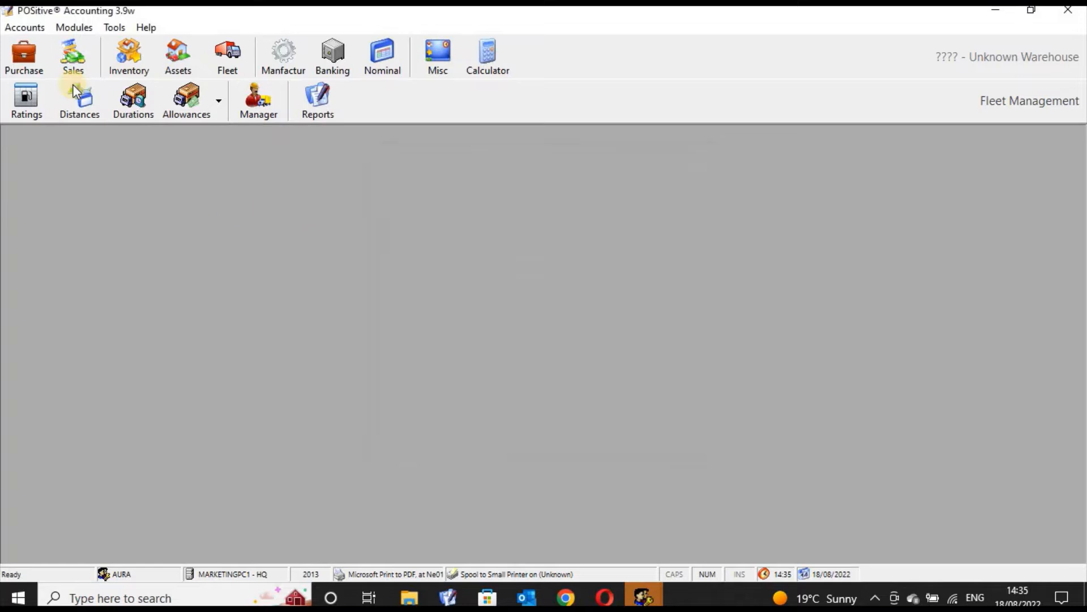
click(84, 100)
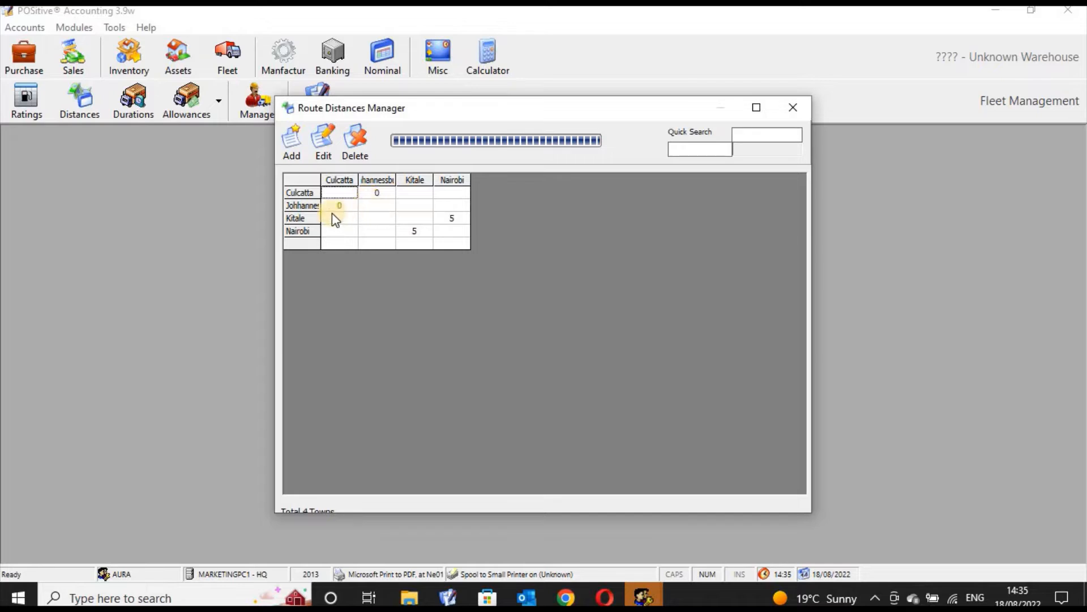
click(308, 231)
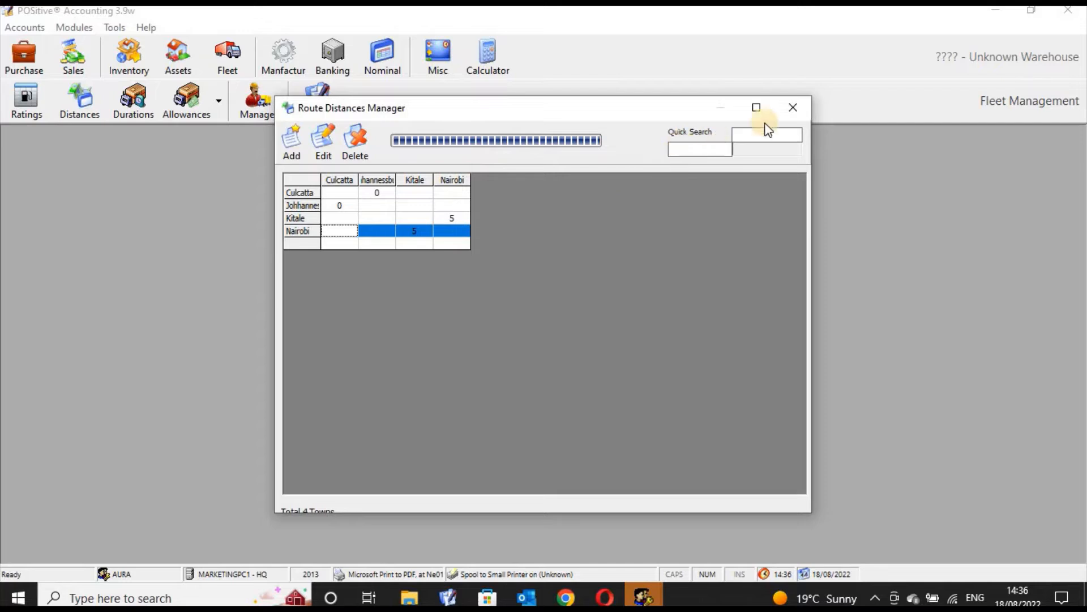
click(792, 107)
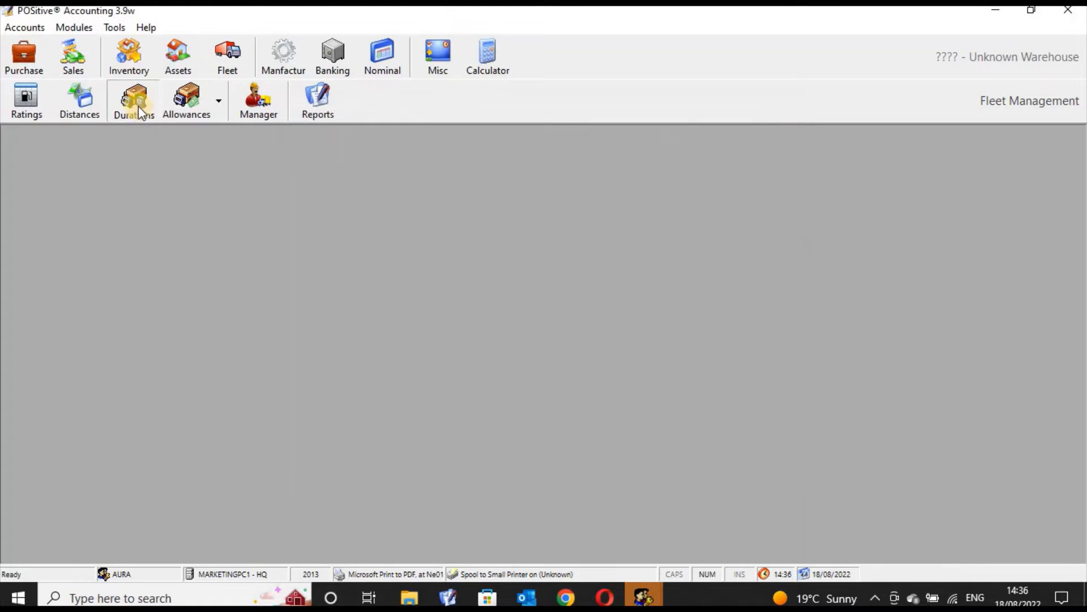
Add a 300-minute duration between Nairobi and Kitale for vehicle 00000014 in the vehicle towns duration manager.
click(138, 106)
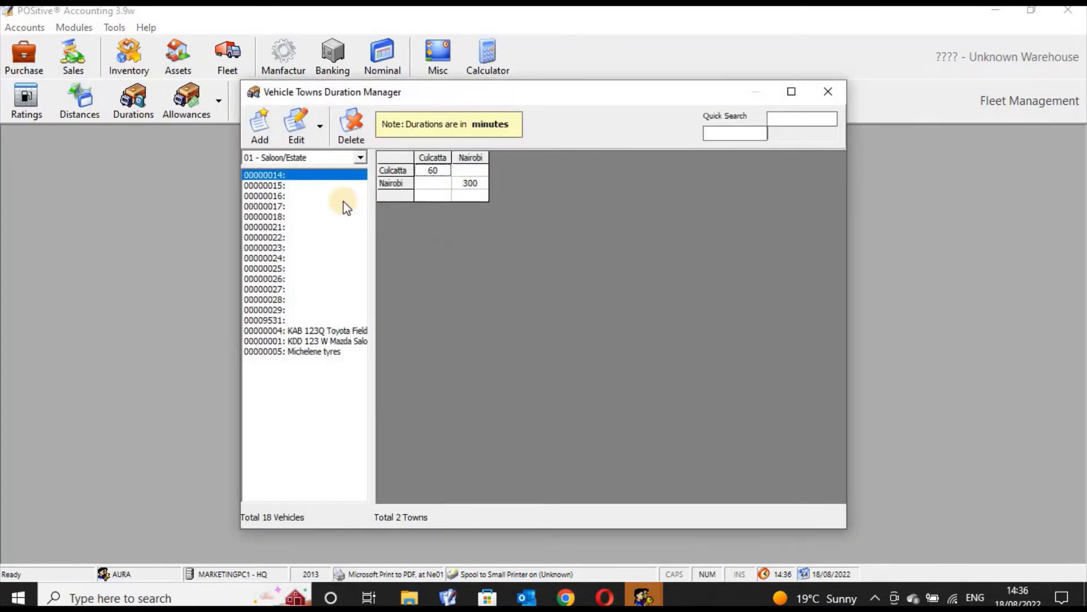
click(262, 129)
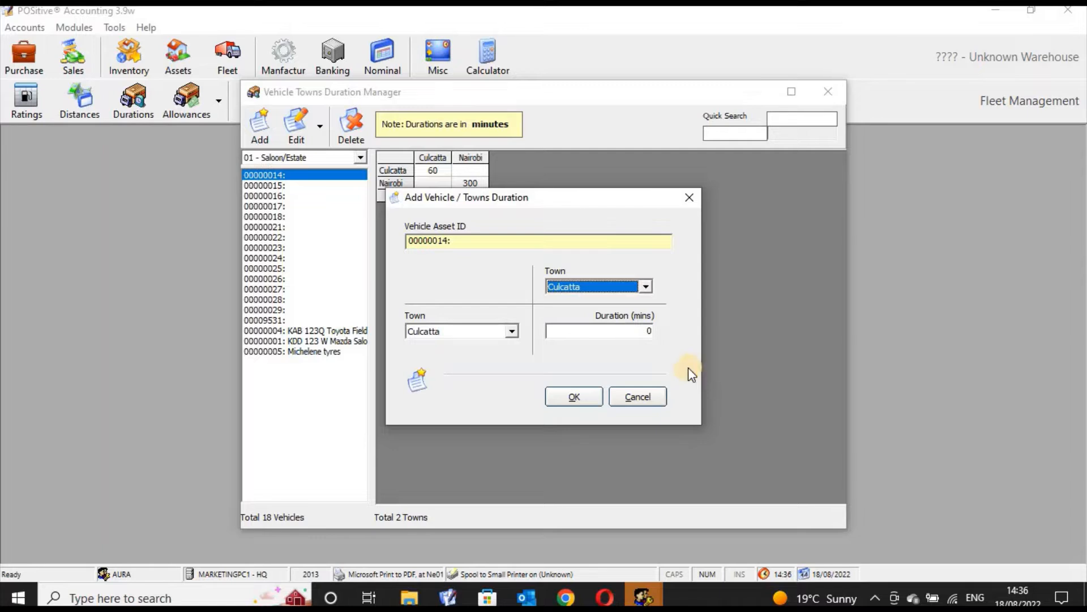
click(646, 287)
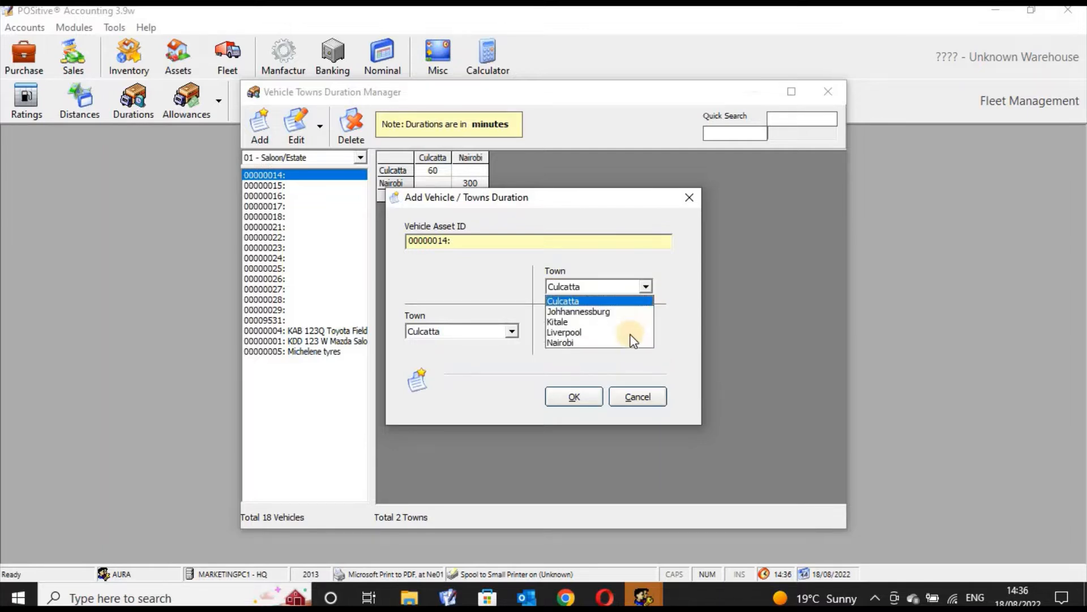
click(599, 342)
click(512, 332)
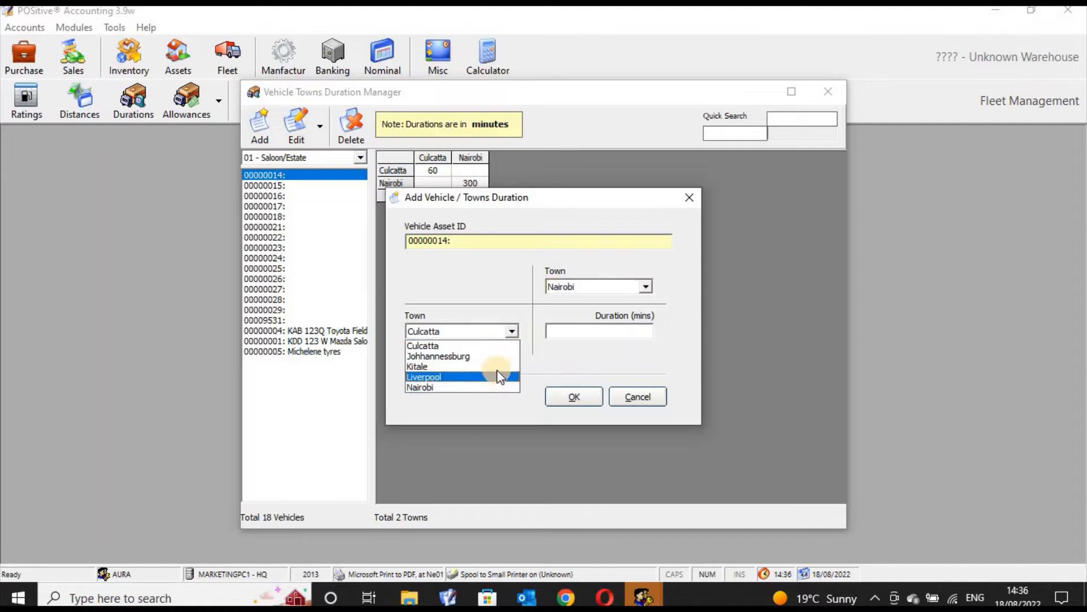
click(499, 368)
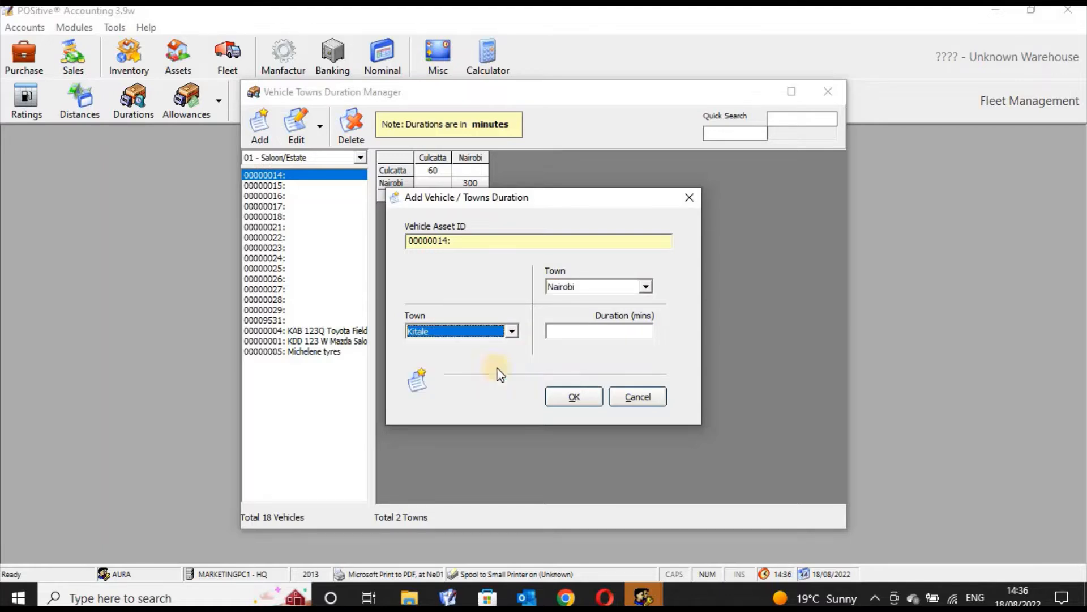
click(608, 332)
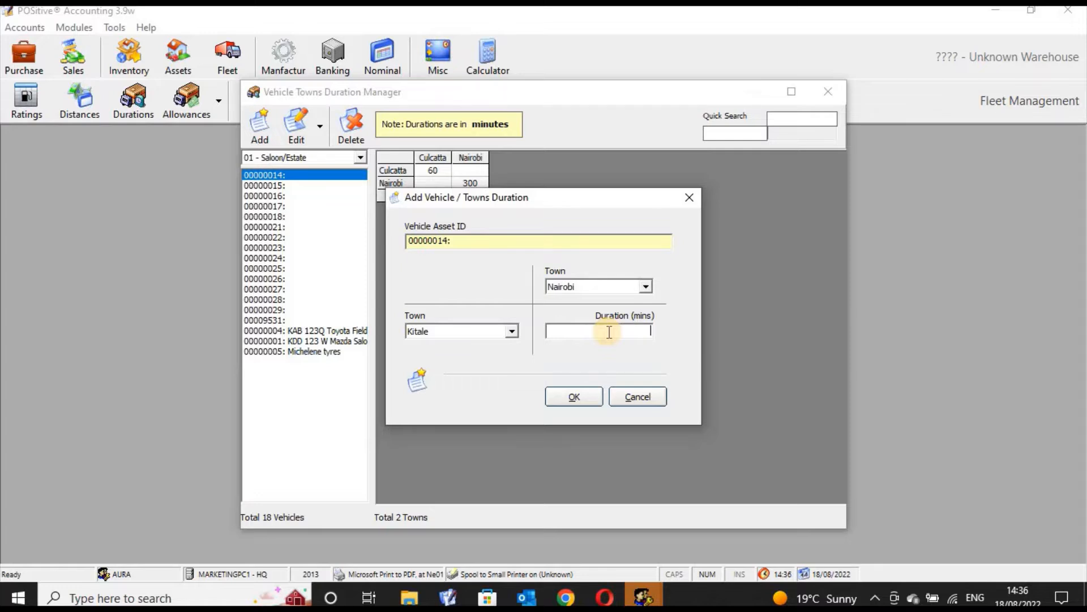
text(-30)
key(BackSpace)
key(BackSpace)
text(300)
click(572, 397)
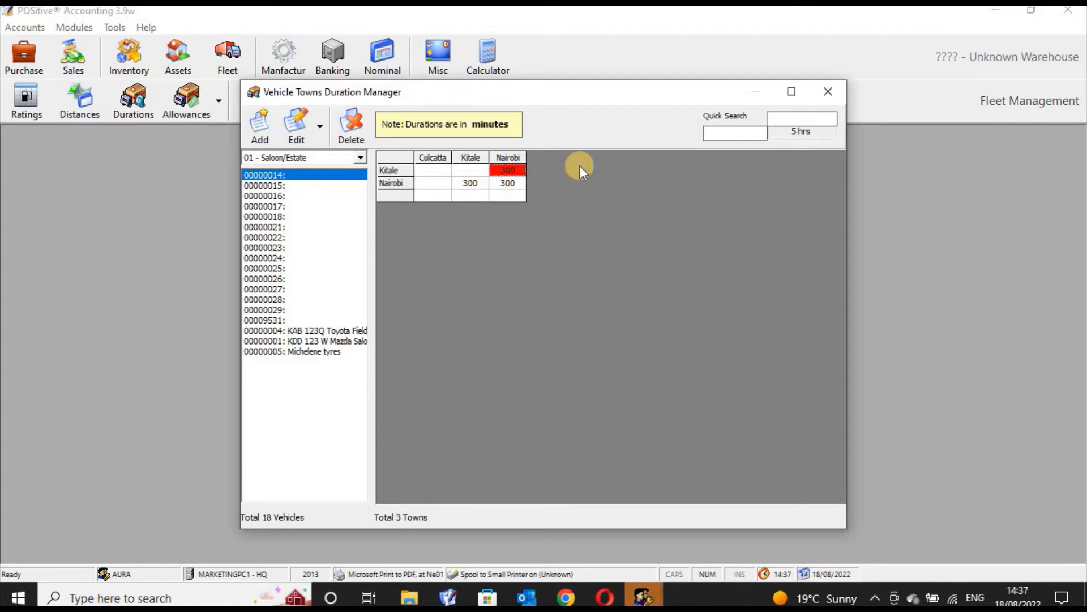
Close and reopen the duration manager to check the saved durations.
click(828, 92)
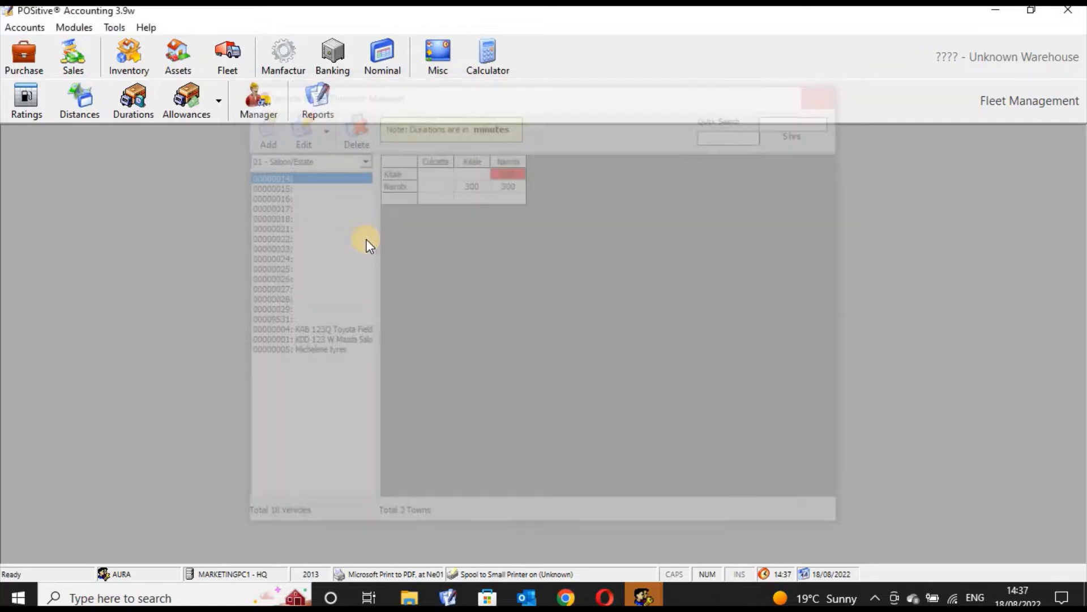
click(136, 101)
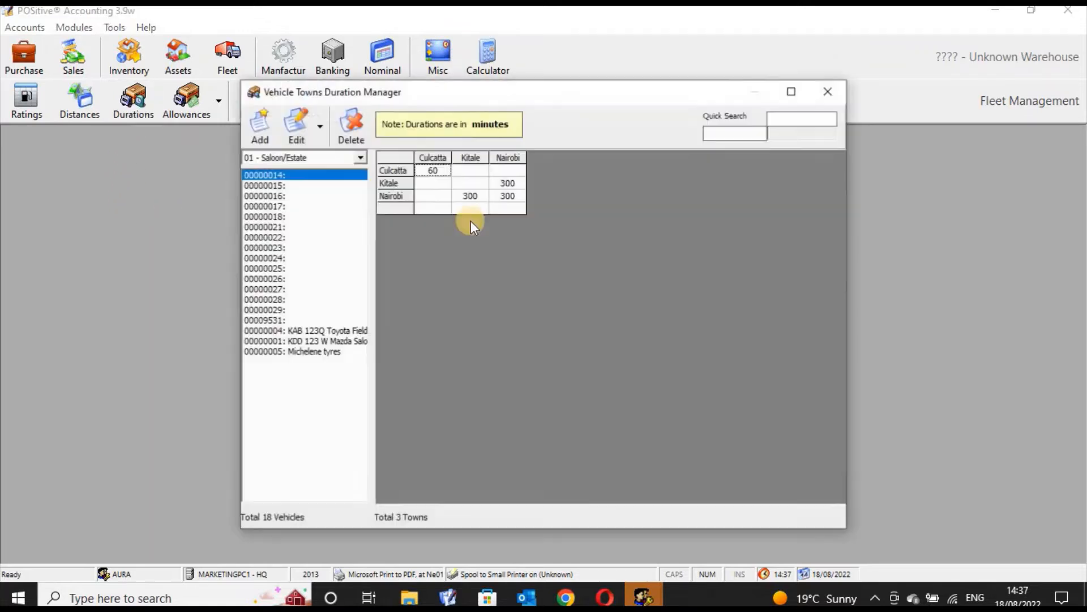
Try to add a 30,000 allowance for Nairobi in the vehicle allowances table without choosing an allowance type.
click(830, 93)
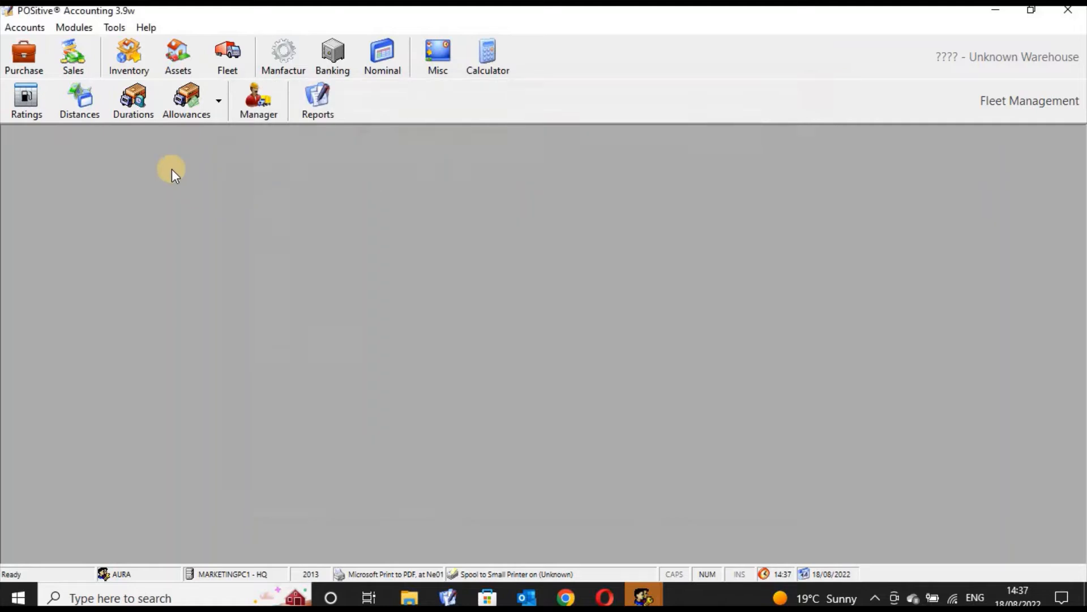
click(187, 101)
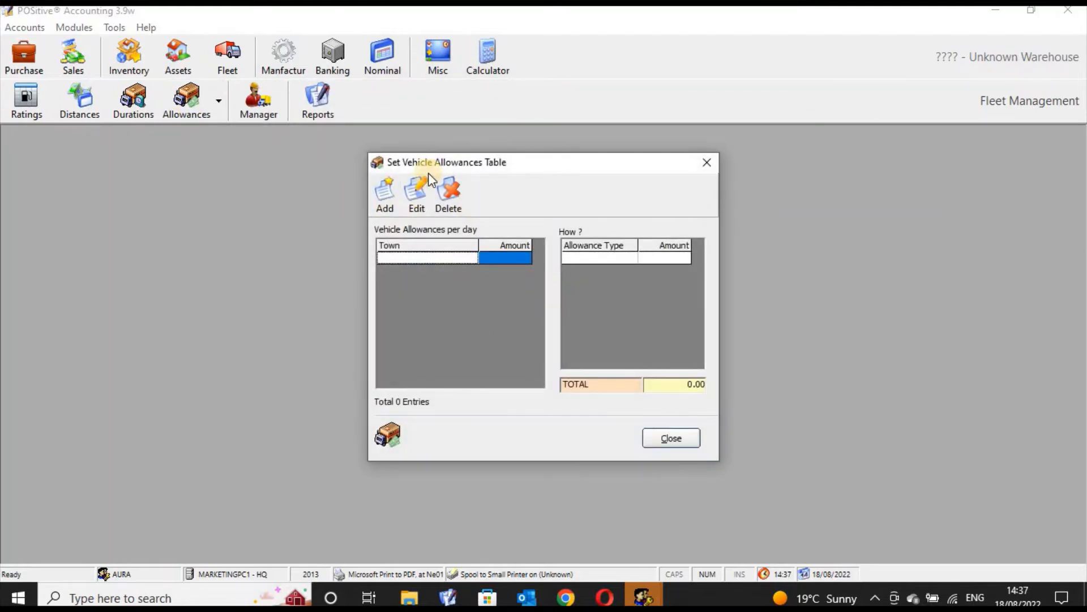
click(388, 203)
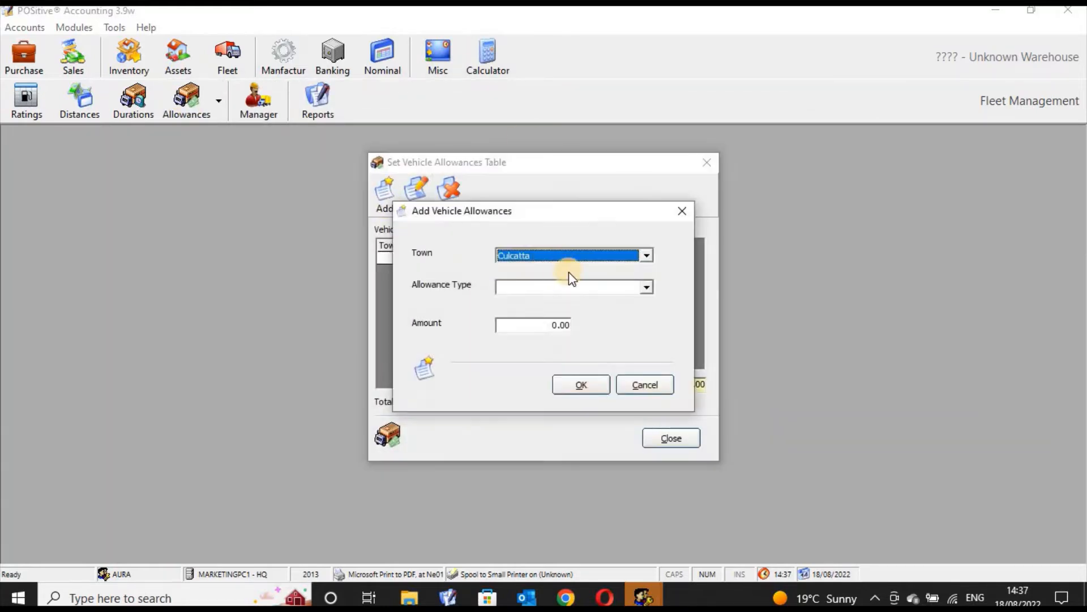
click(645, 256)
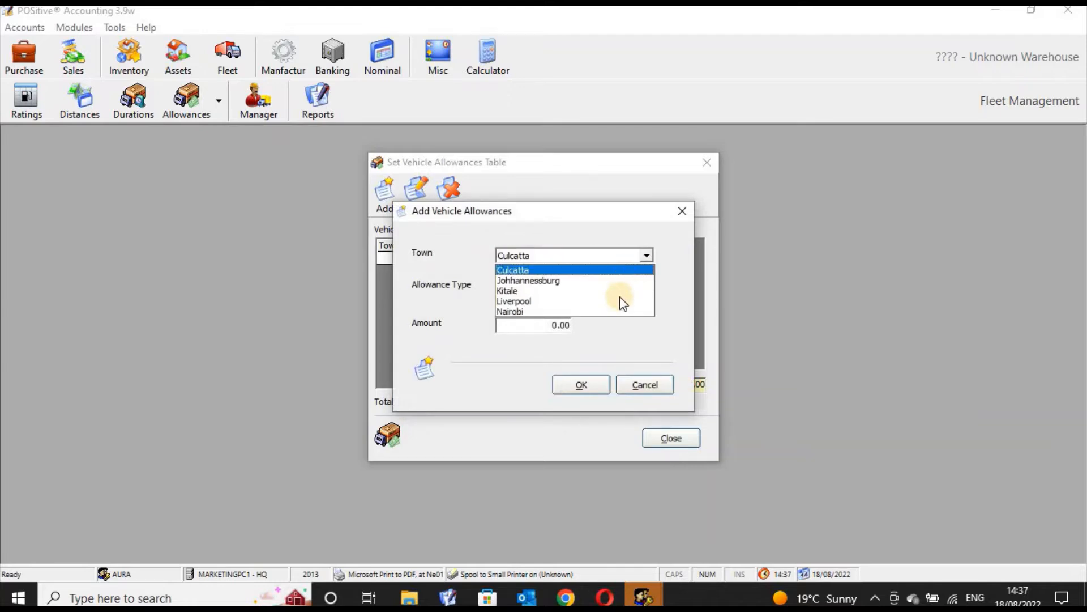
click(614, 307)
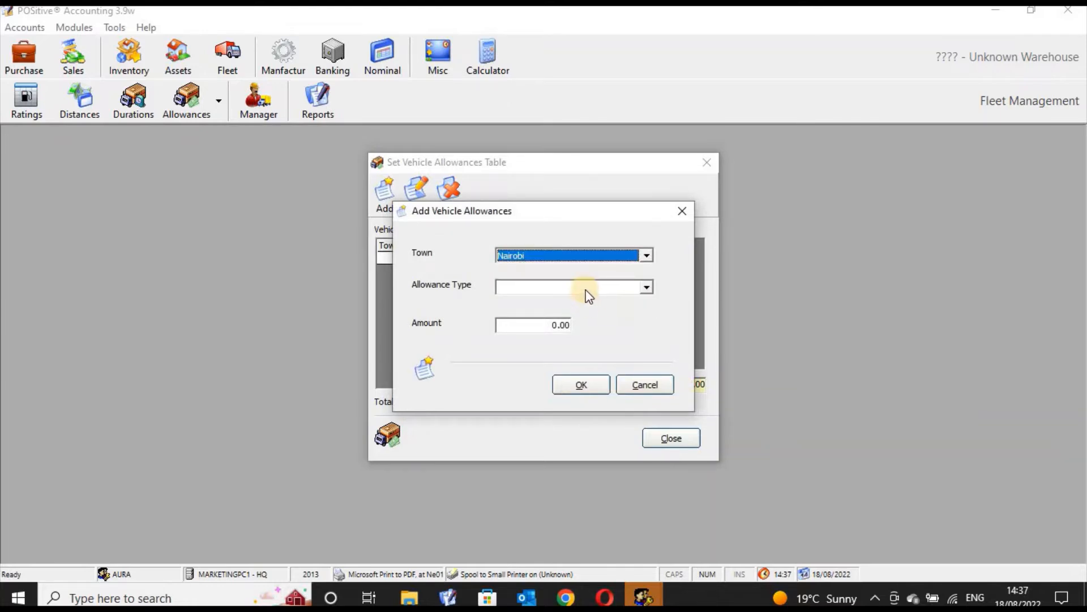
click(589, 290)
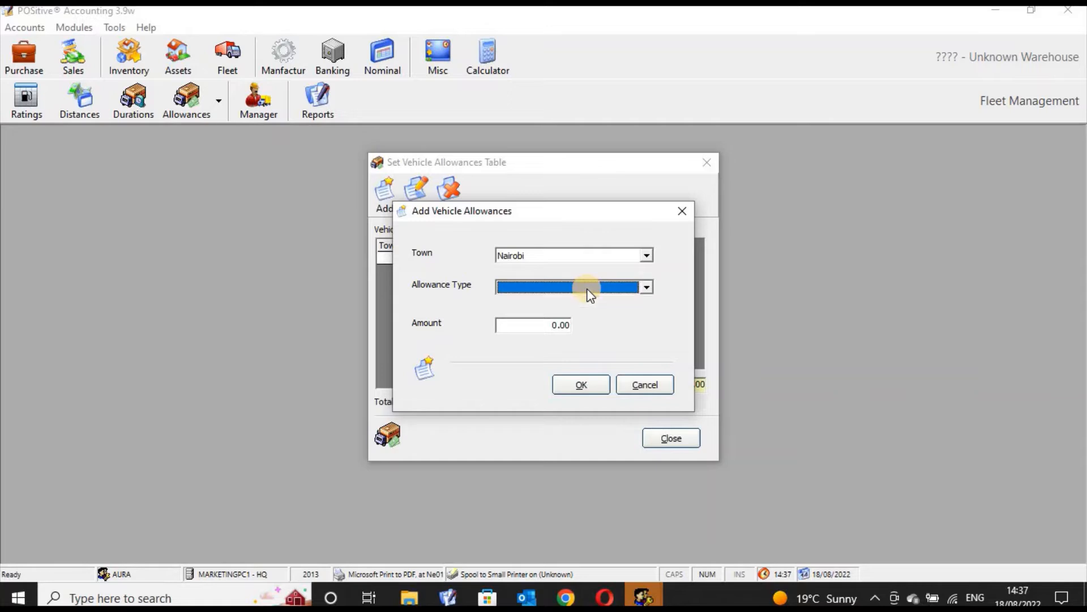
click(589, 293)
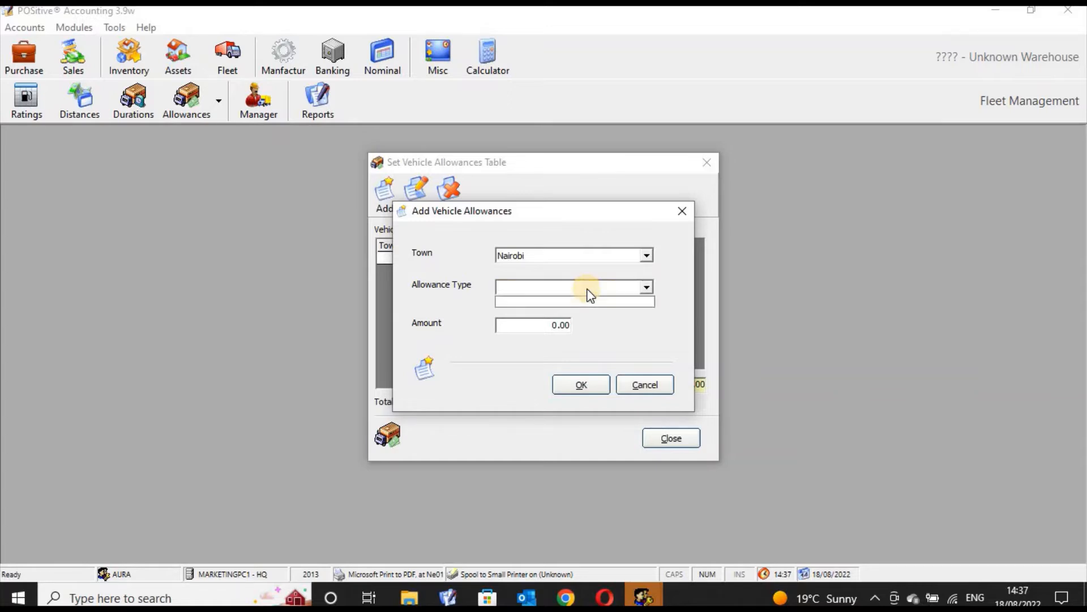
click(589, 293)
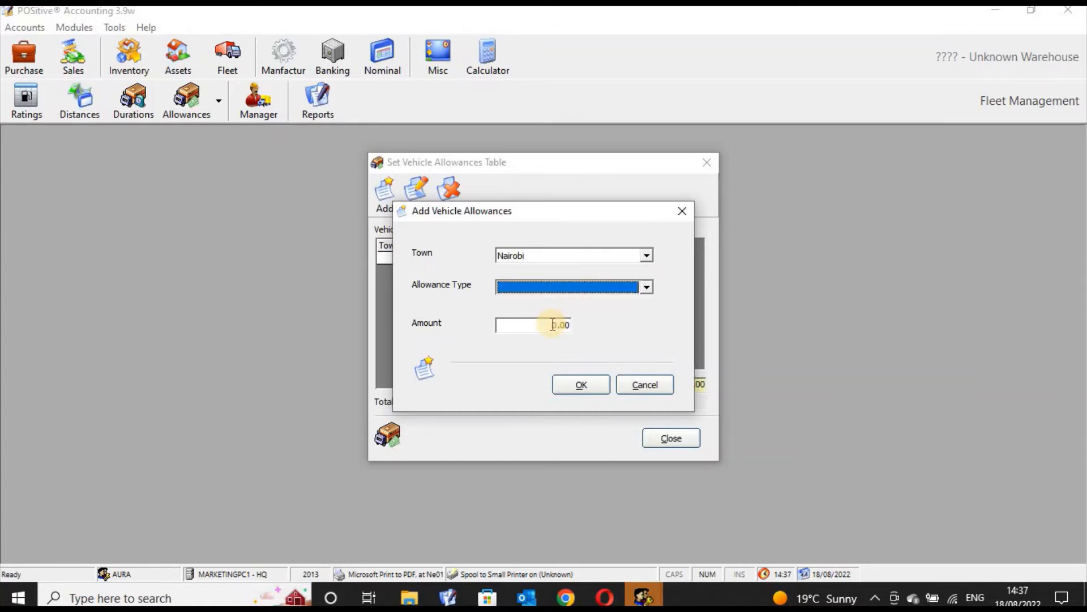
click(553, 324)
text(3)
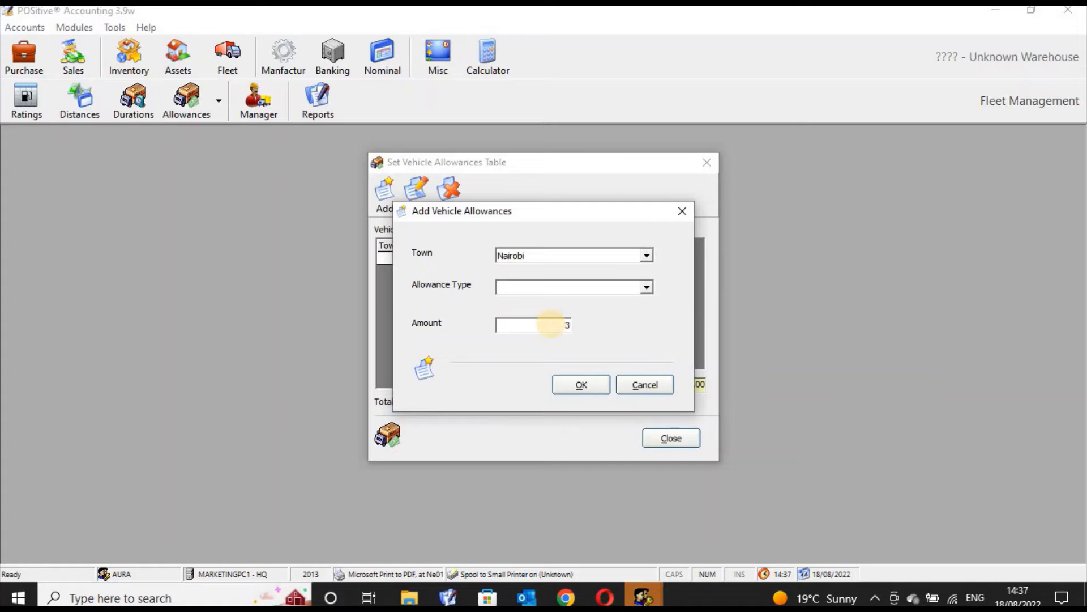
text(0000)
click(577, 381)
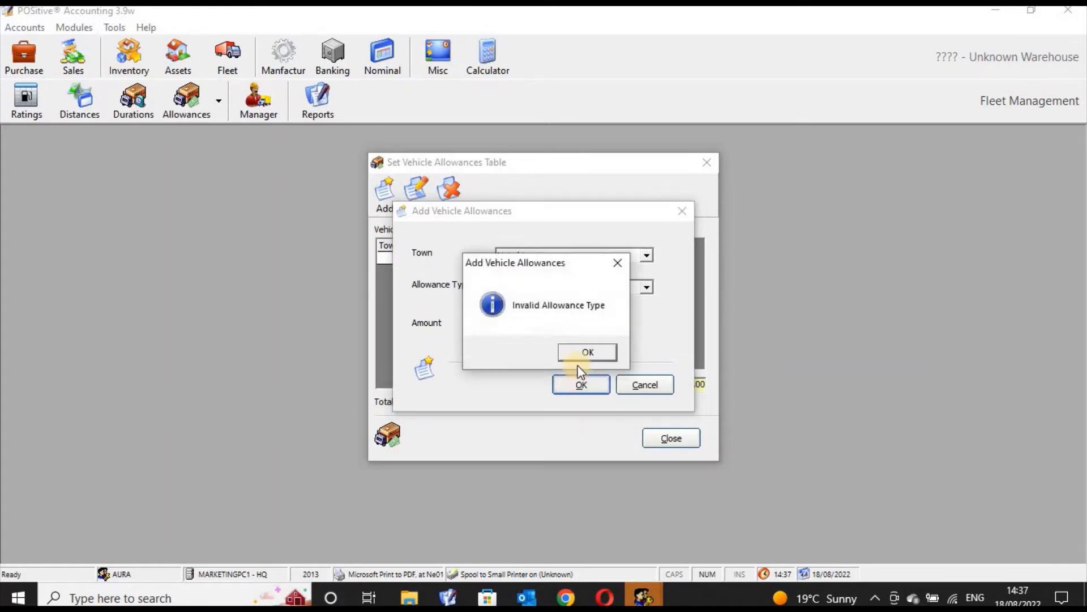
click(582, 353)
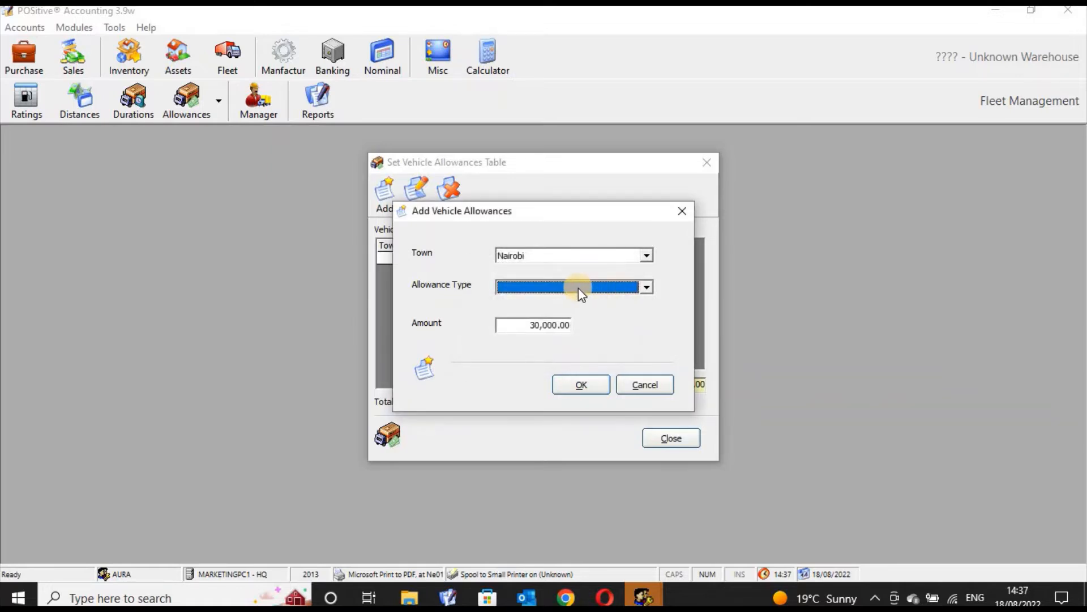
click(582, 386)
click(608, 354)
click(637, 382)
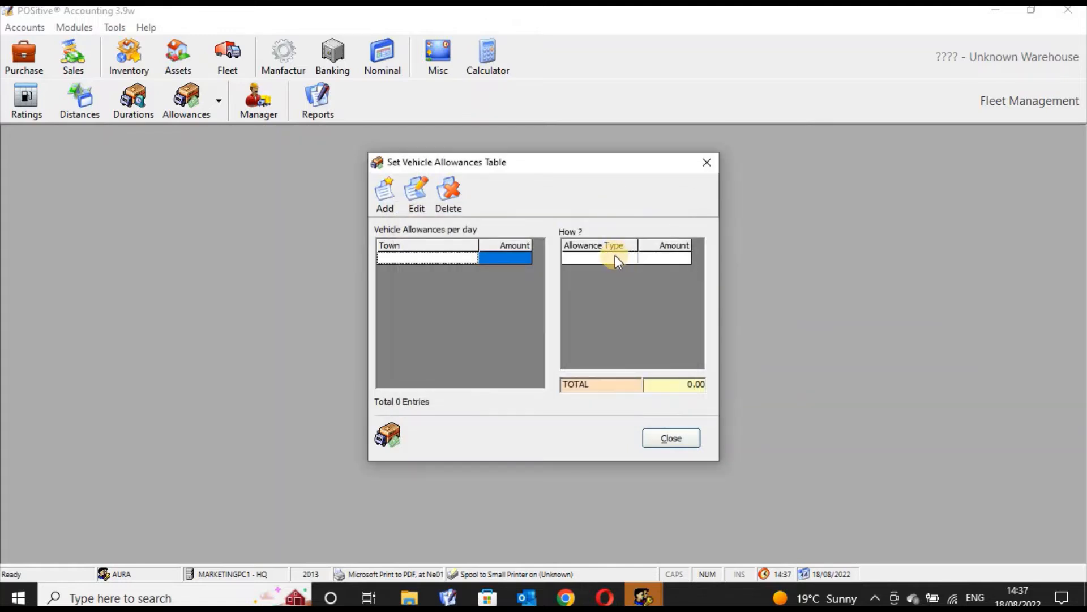
click(615, 257)
click(385, 196)
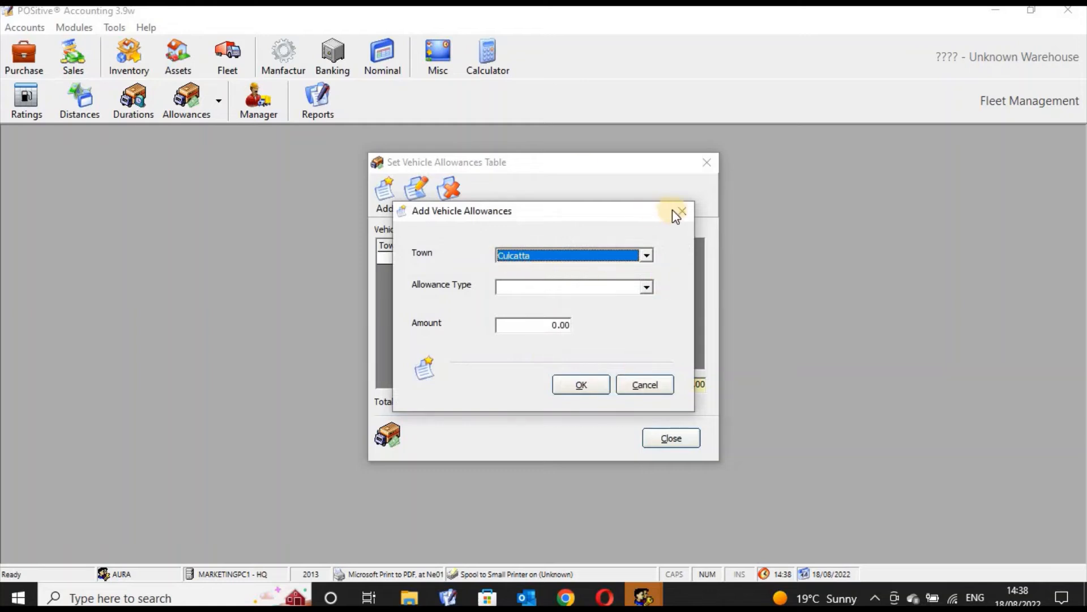
click(682, 211)
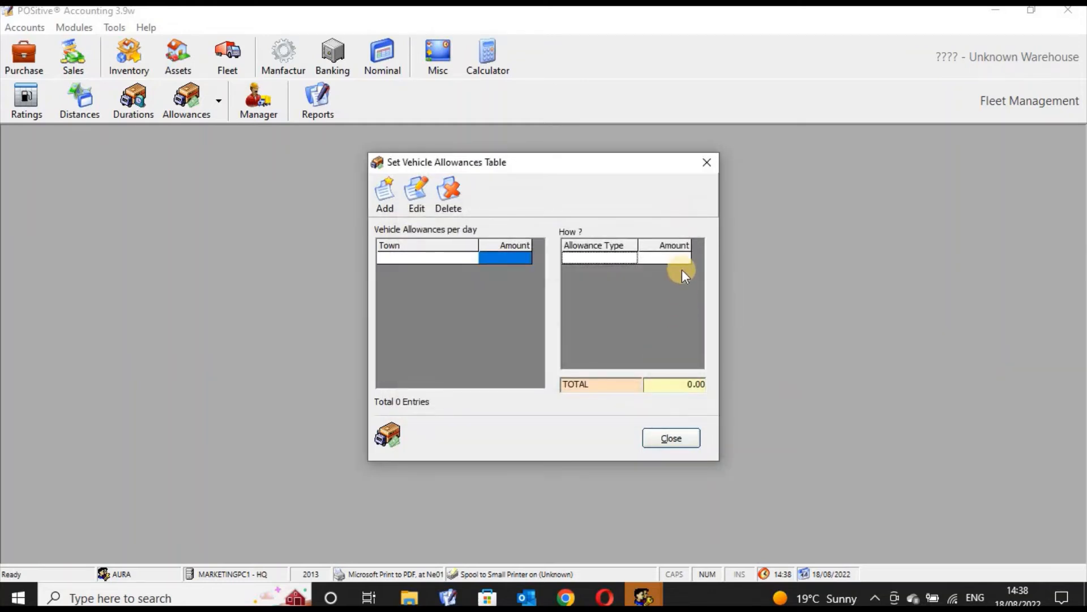
click(680, 259)
click(413, 253)
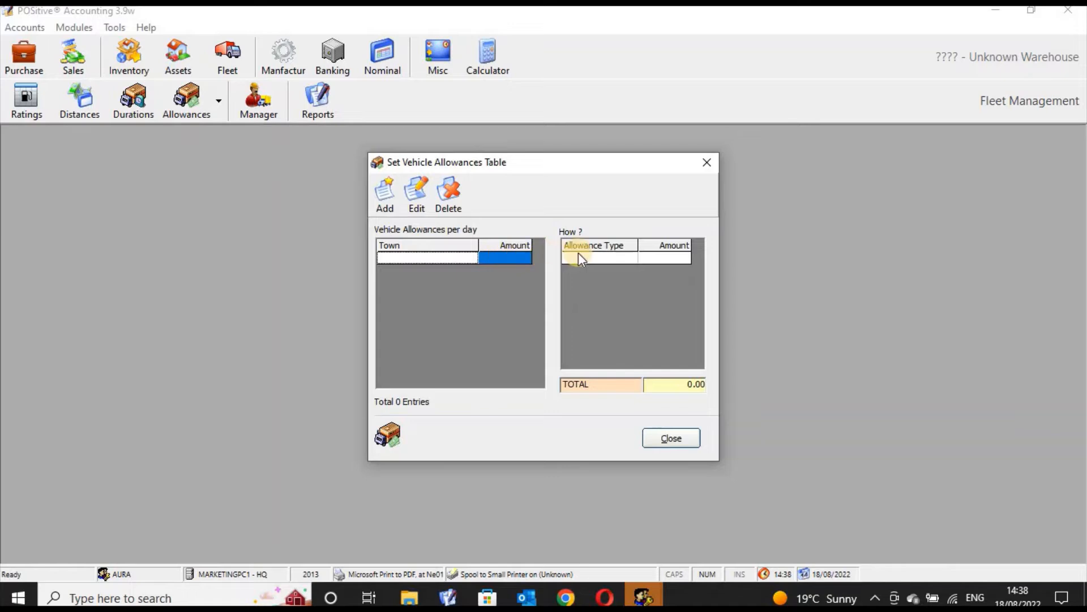
click(598, 255)
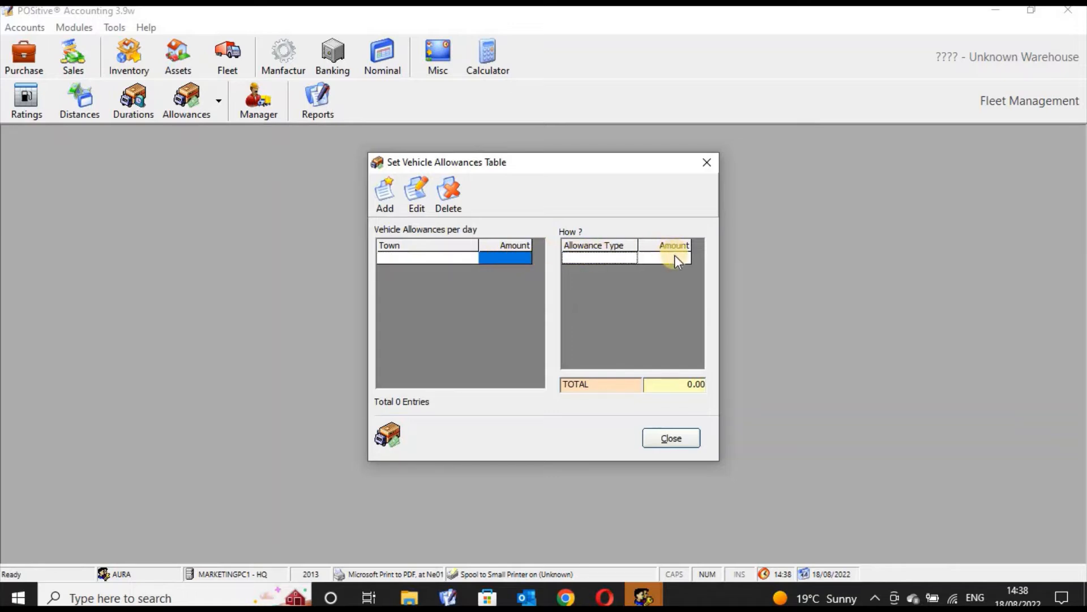
click(675, 256)
click(662, 434)
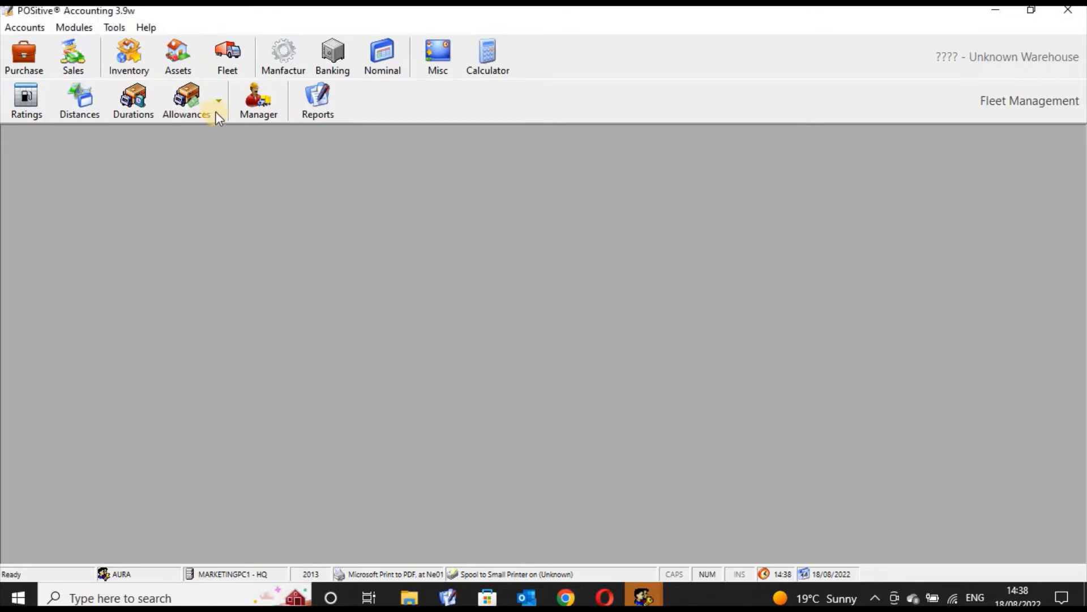
Create a vehicle allowance type Accomodation with a time range from 07:00:00 to 08:30:00.
click(218, 109)
click(219, 134)
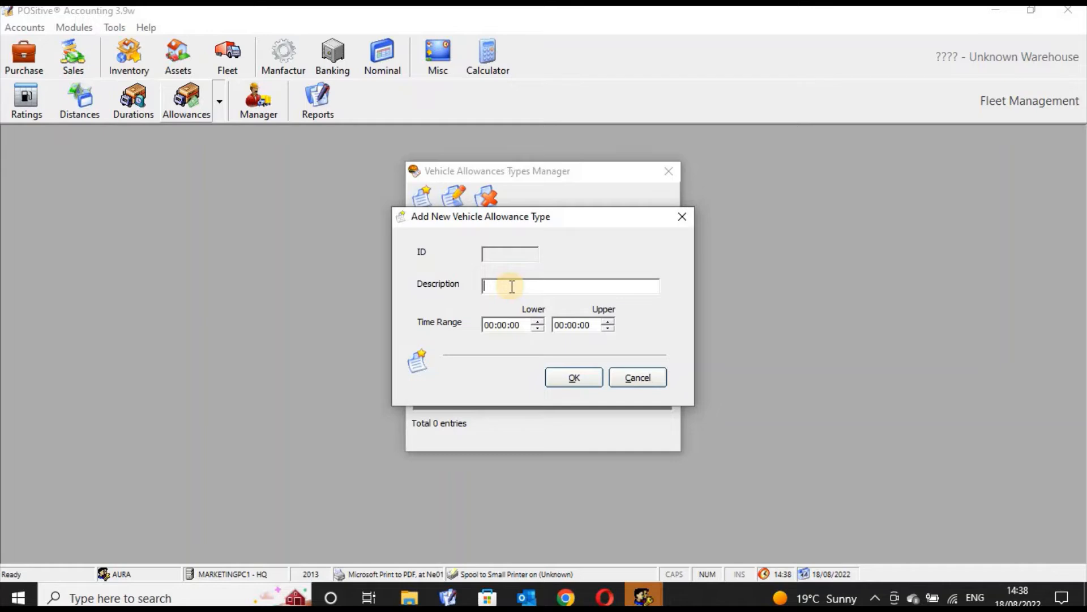
text(Accomodation)
click(563, 333)
text(30)
click(582, 379)
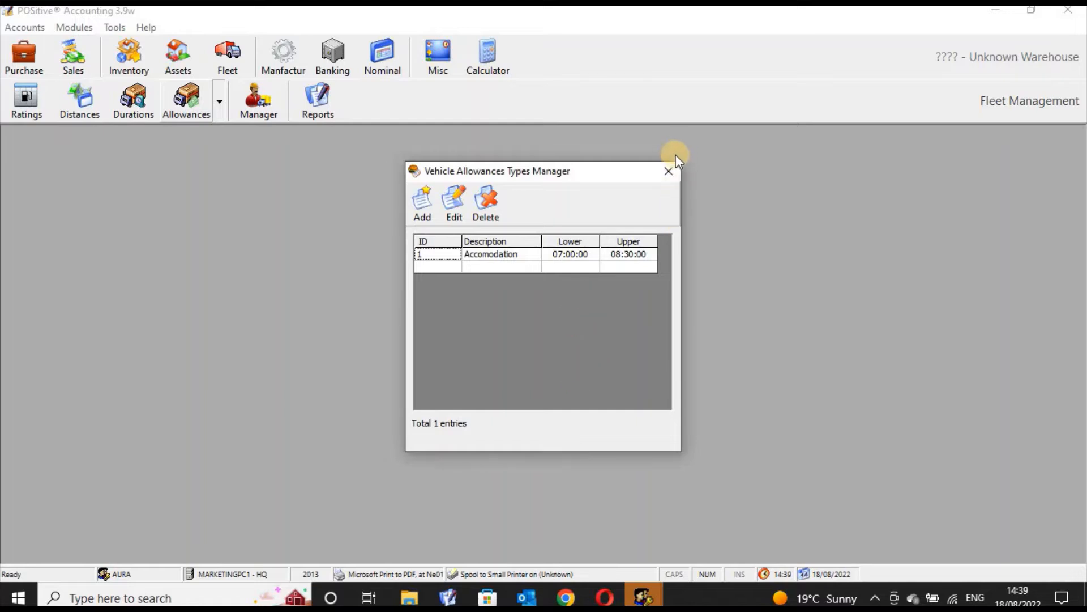
click(669, 171)
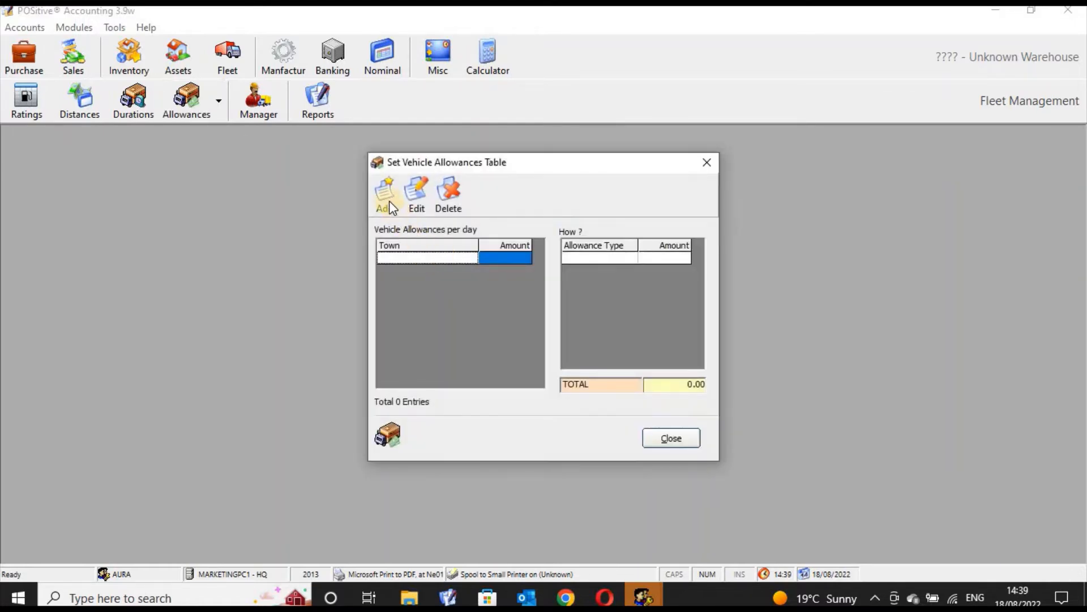
Add a 3000 allowance of type 01 - Accomodation for Nairobi in the vehicle allowances table.
click(389, 200)
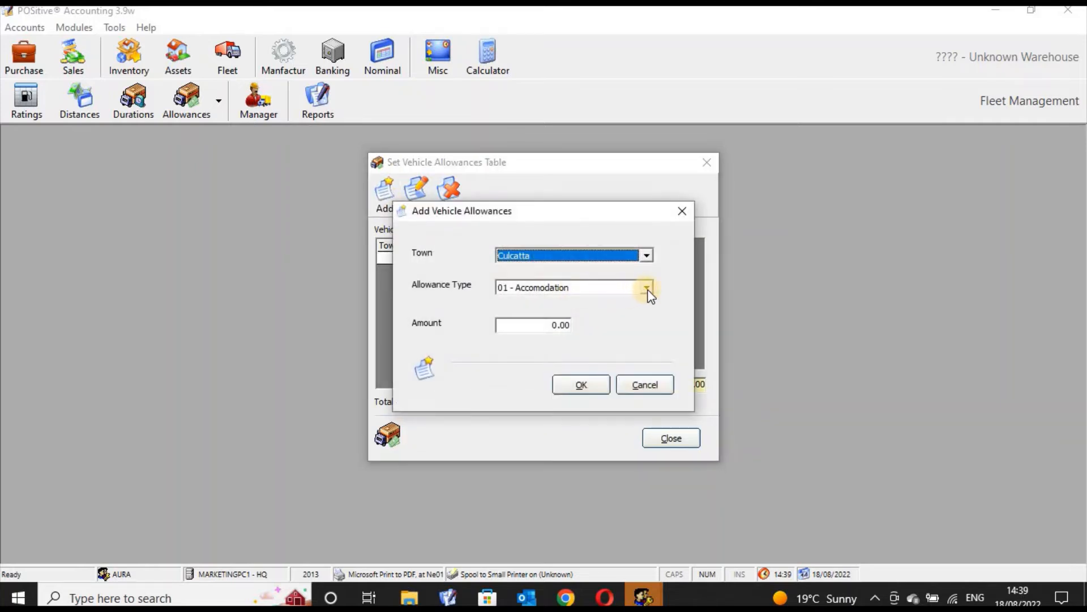
click(647, 288)
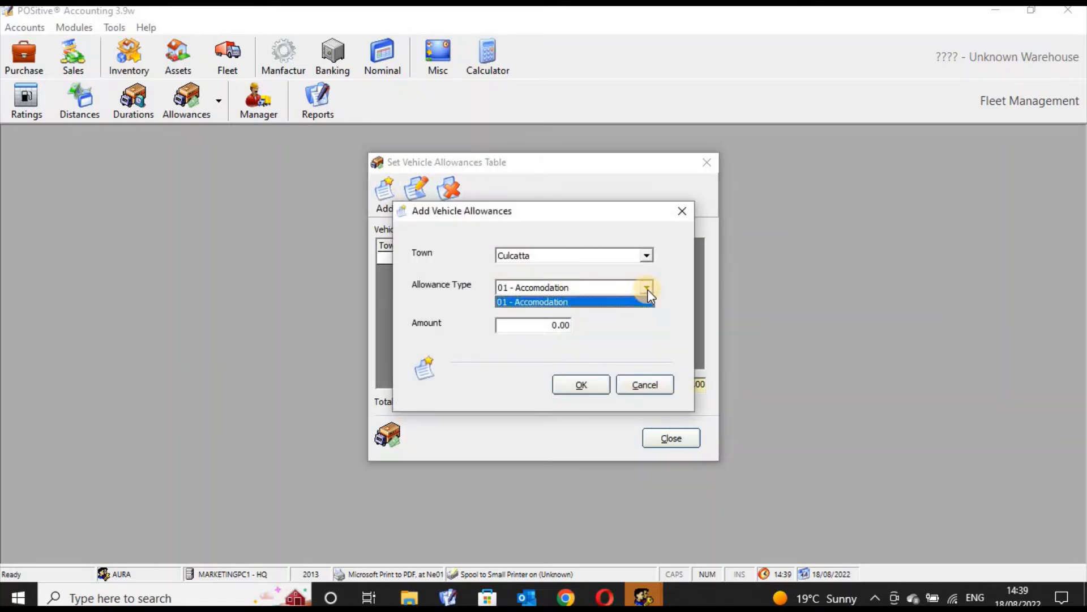
click(609, 301)
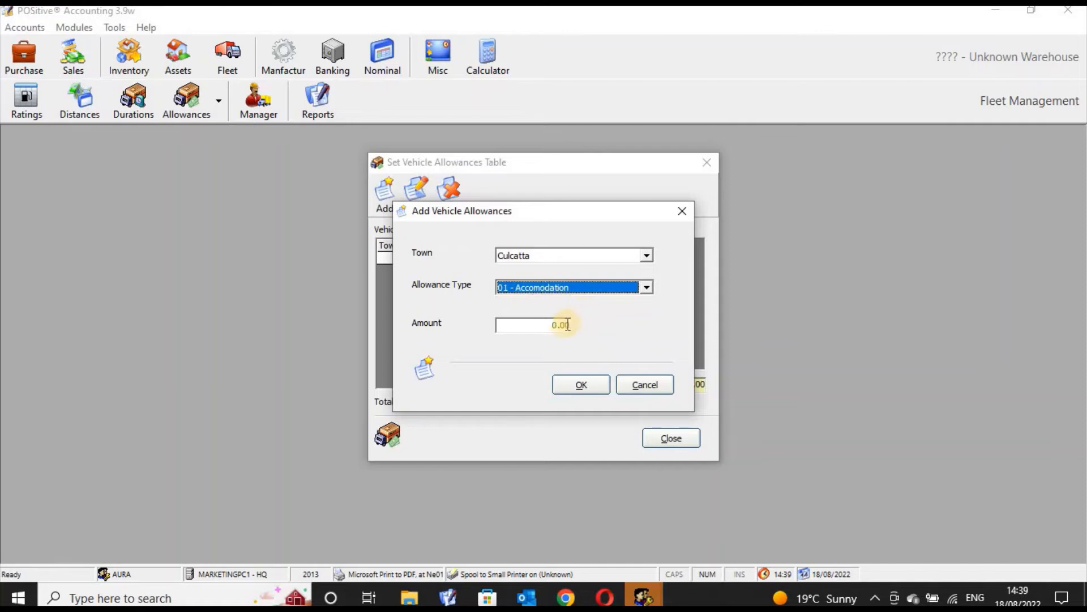
click(563, 324)
text(3000)
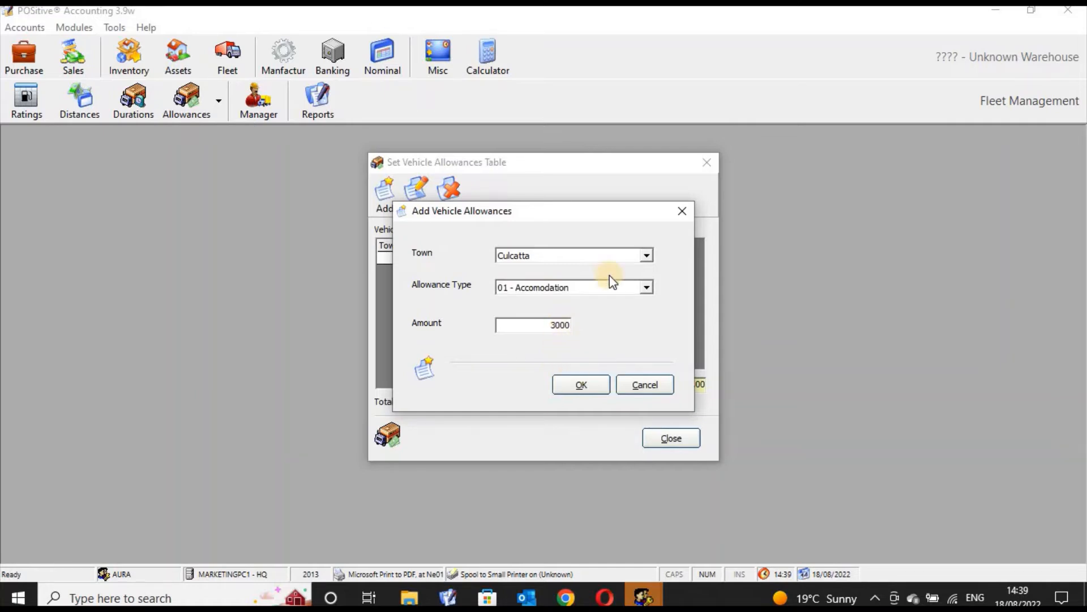
click(645, 255)
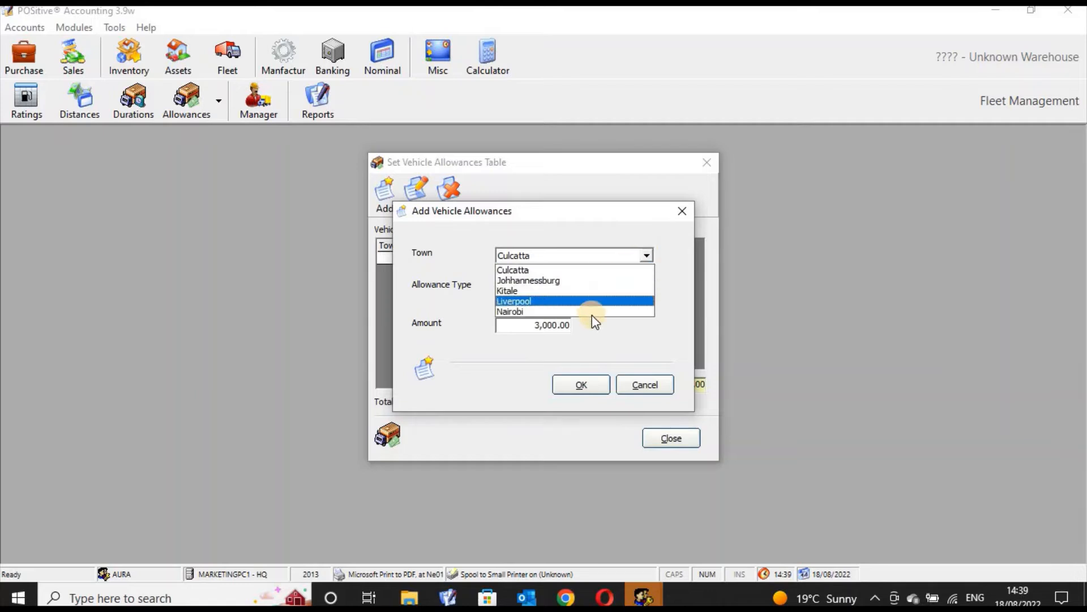
click(592, 313)
click(583, 385)
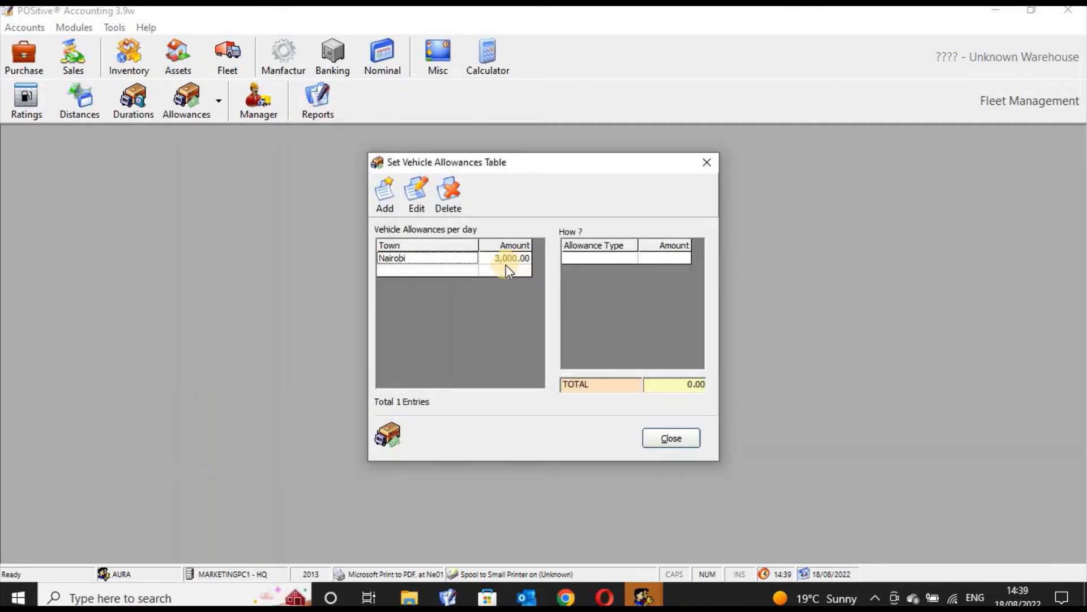
Add the 3000 Accomodation allowance for Nairobi a second time.
click(587, 257)
click(391, 203)
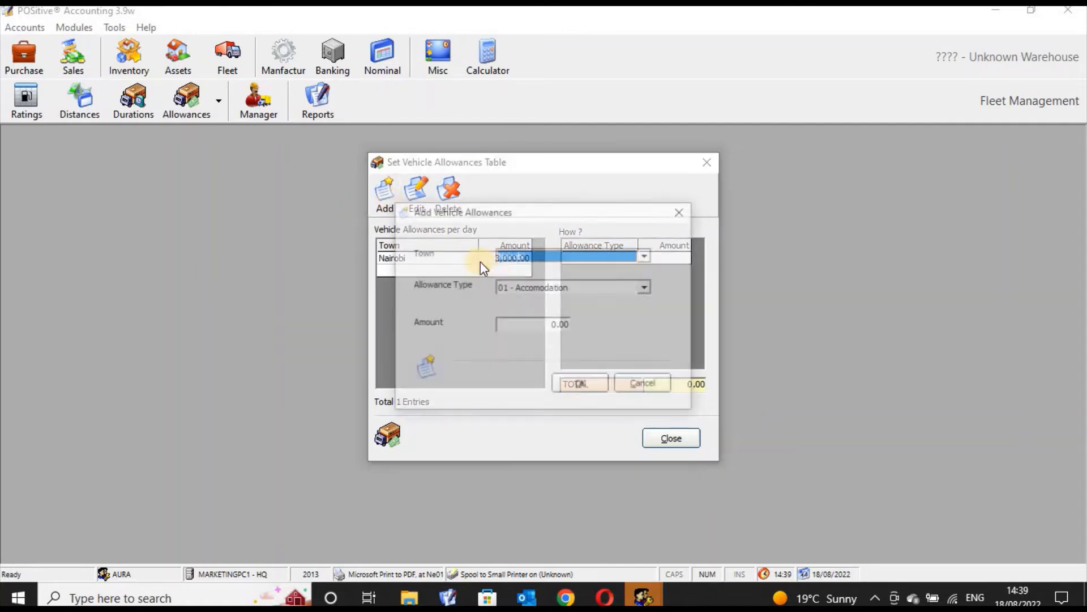
double_click(562, 327)
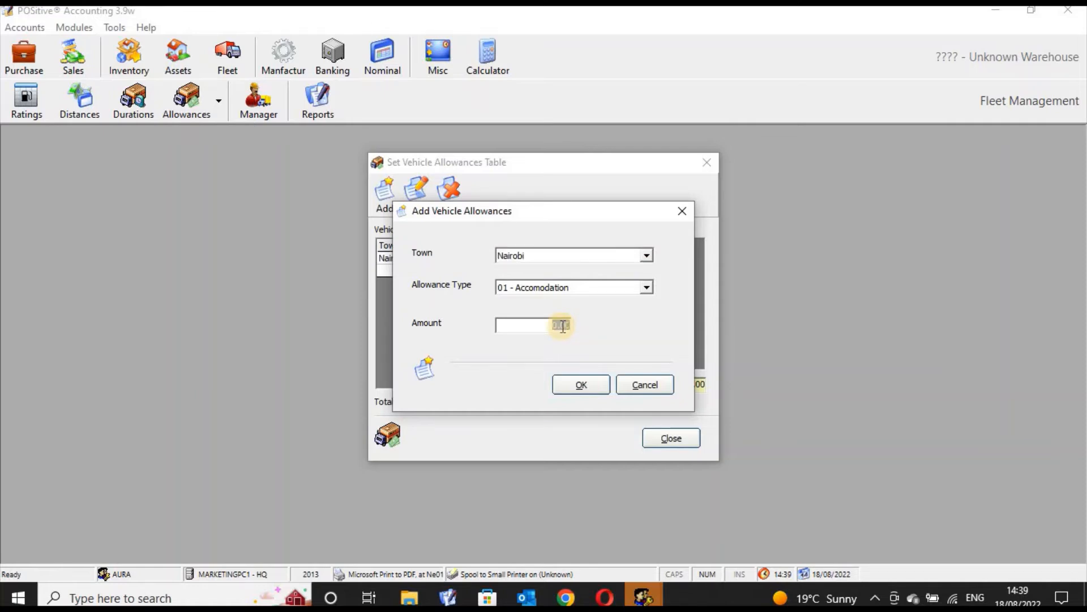
text(3000)
click(583, 389)
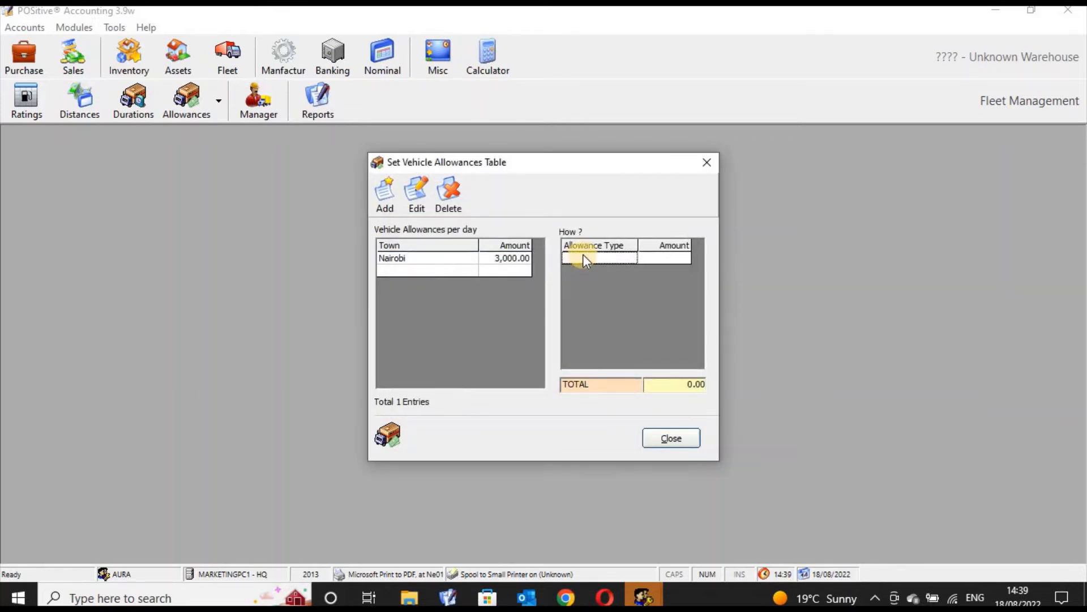
Close the allowances table and reopen the allowance types manager to check the saved type.
click(526, 259)
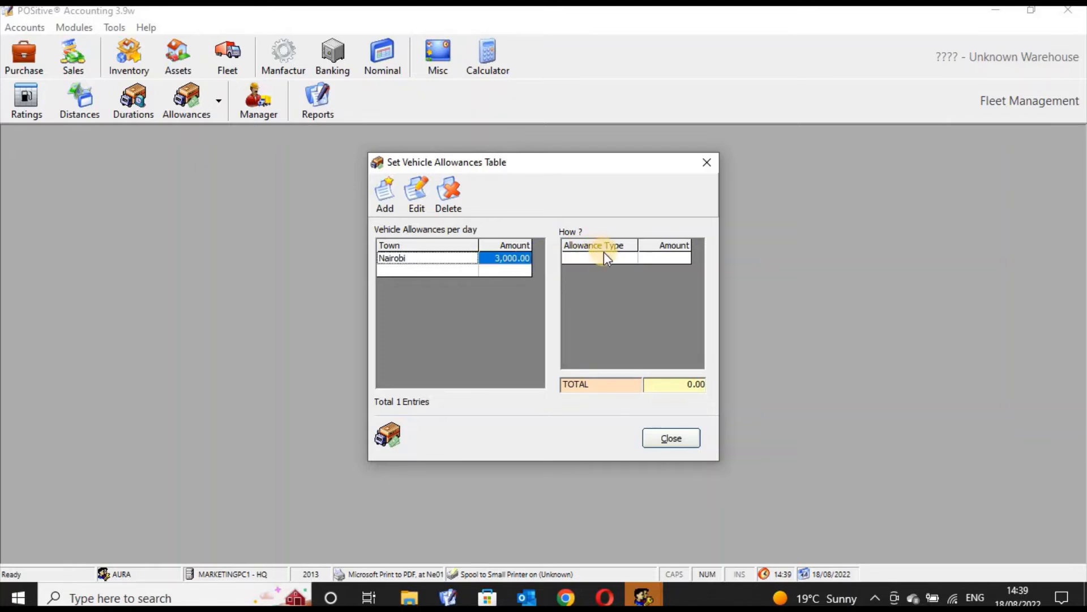
click(604, 258)
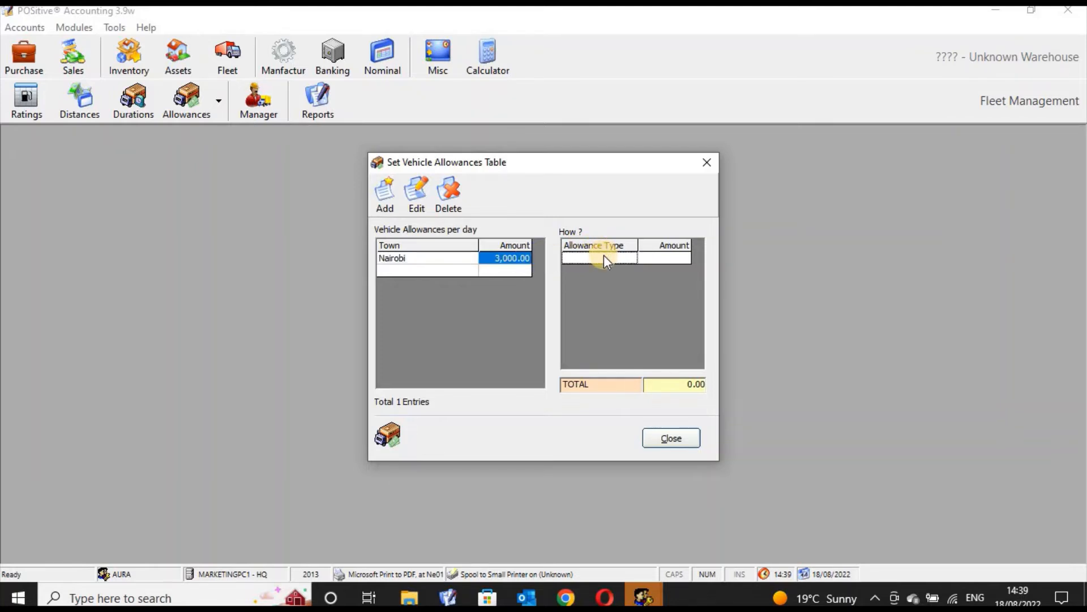
click(655, 256)
click(672, 439)
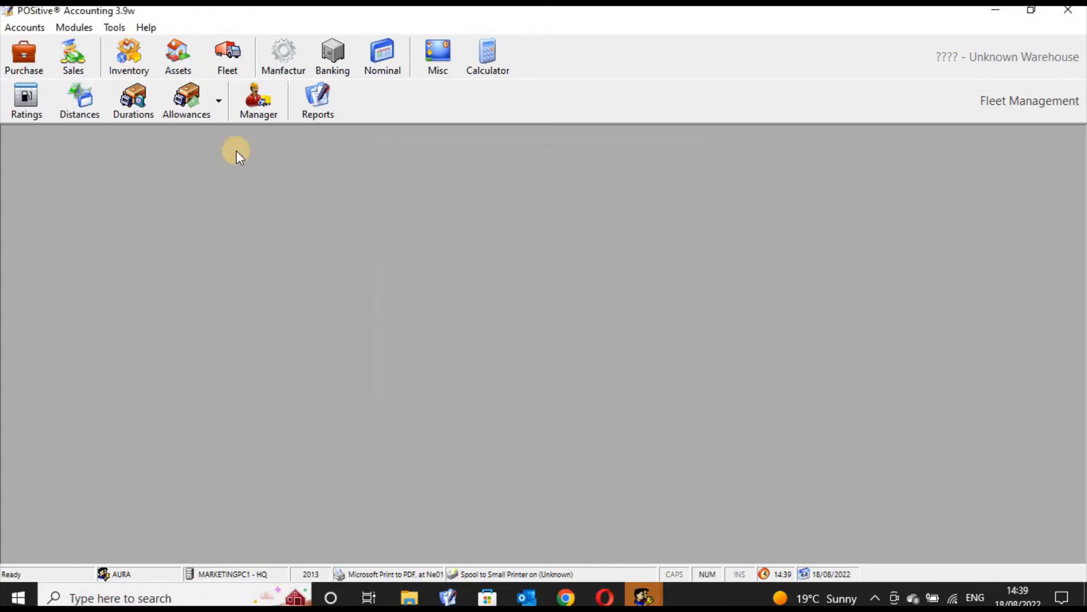
click(219, 115)
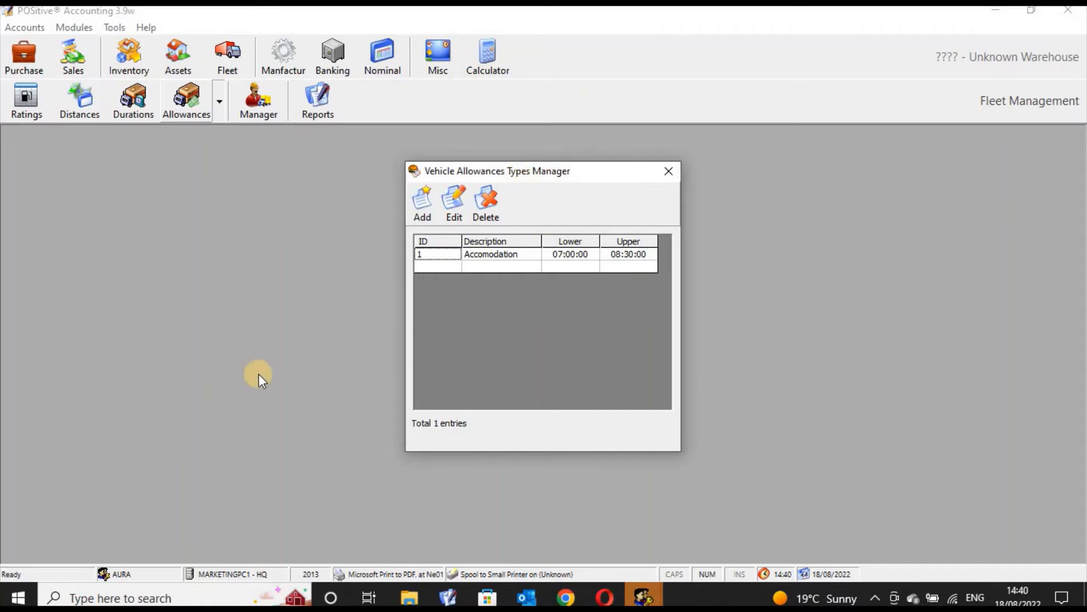
click(419, 196)
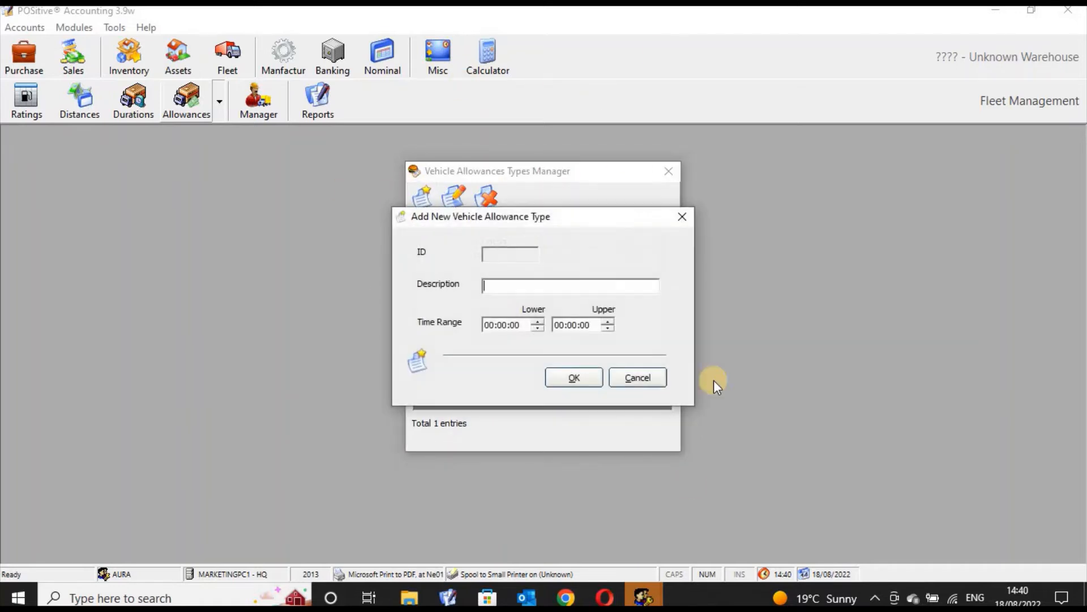
click(687, 217)
click(668, 171)
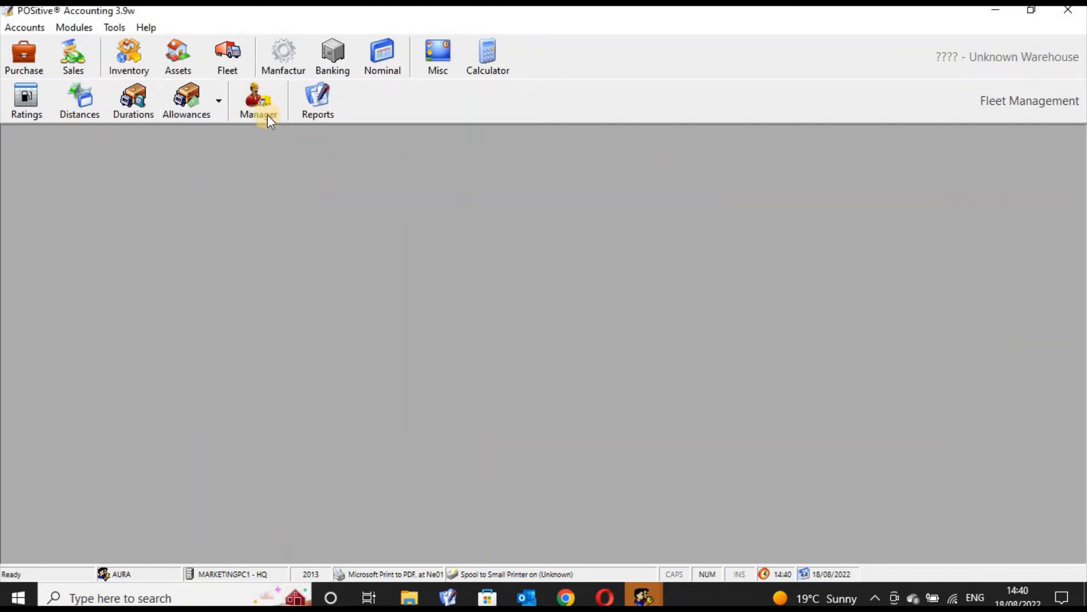
Open the Fleet Manager and browse the vehicles listed under 01 - Saloon/Estate.
click(267, 113)
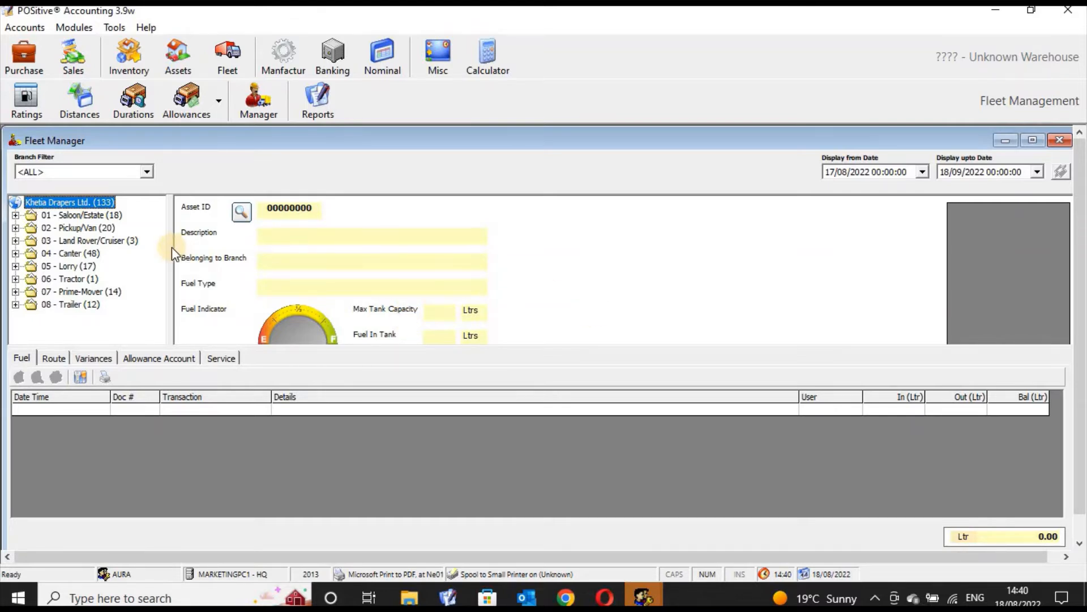
double_click(61, 217)
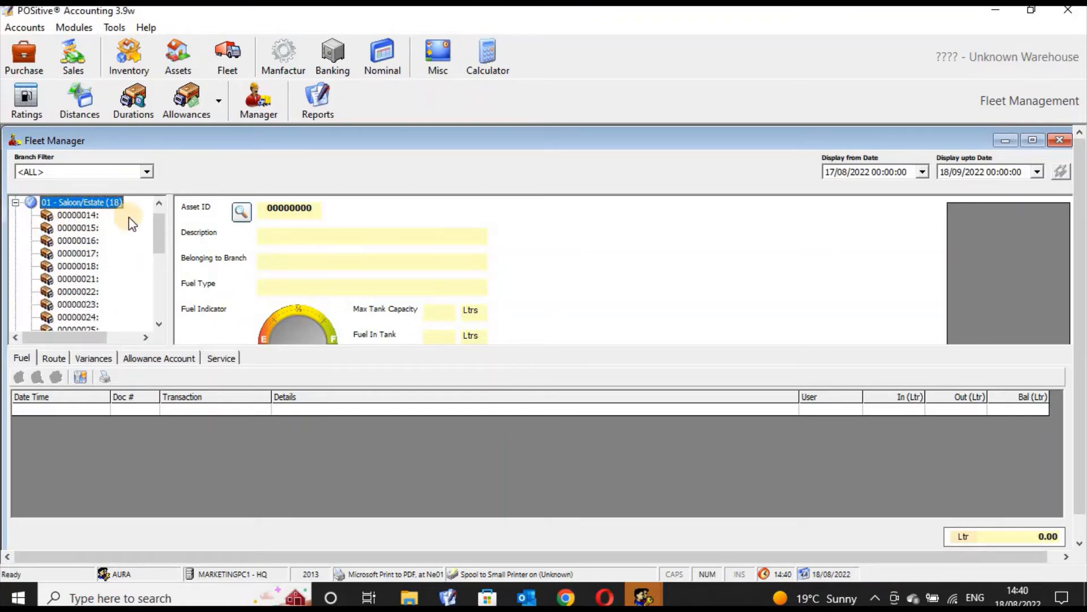
drag(161, 233, 161, 222)
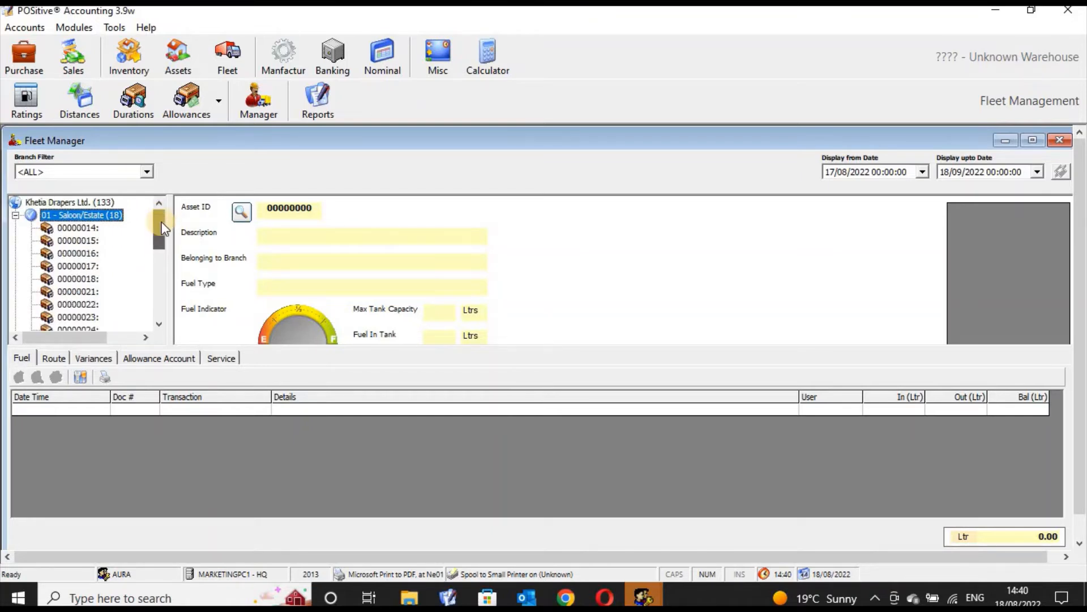
click(158, 316)
click(156, 268)
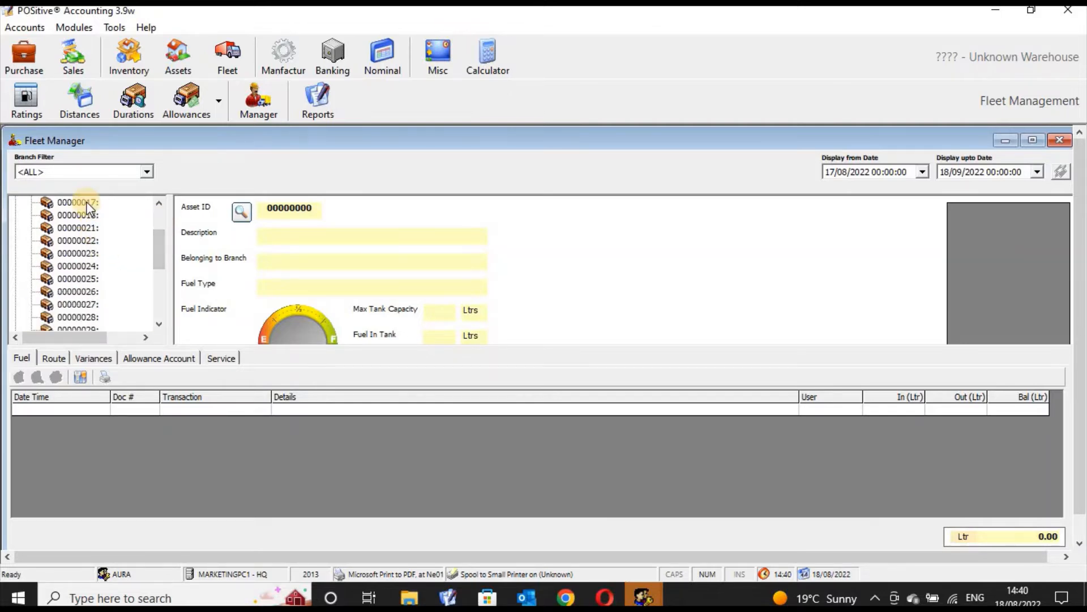
click(87, 205)
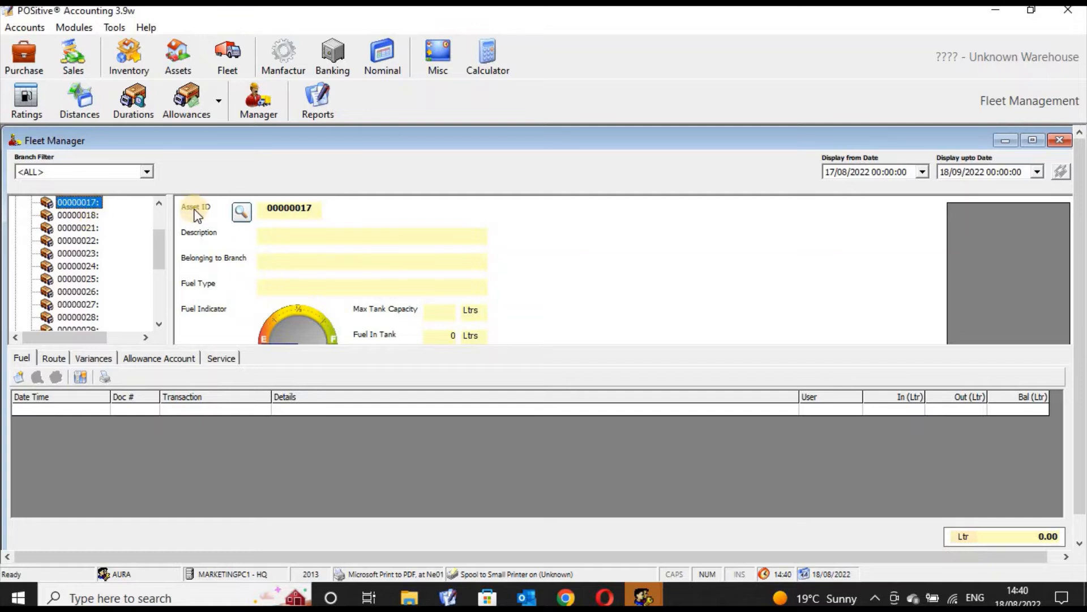
click(82, 216)
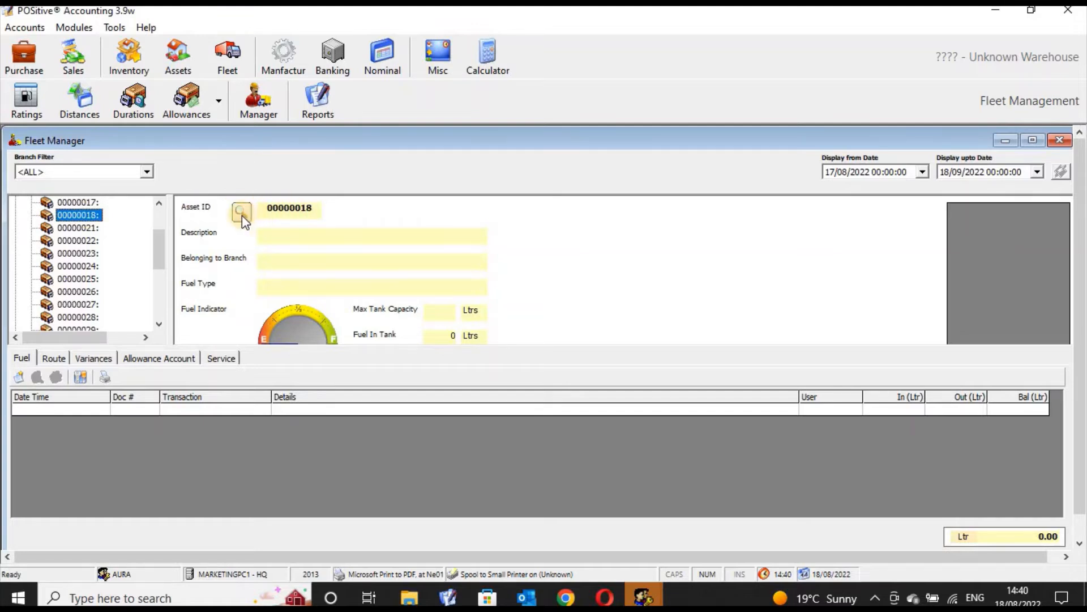
Search the fleet for kdd and load the KDD 123 W Mazda Saloon vehicle record.
click(242, 213)
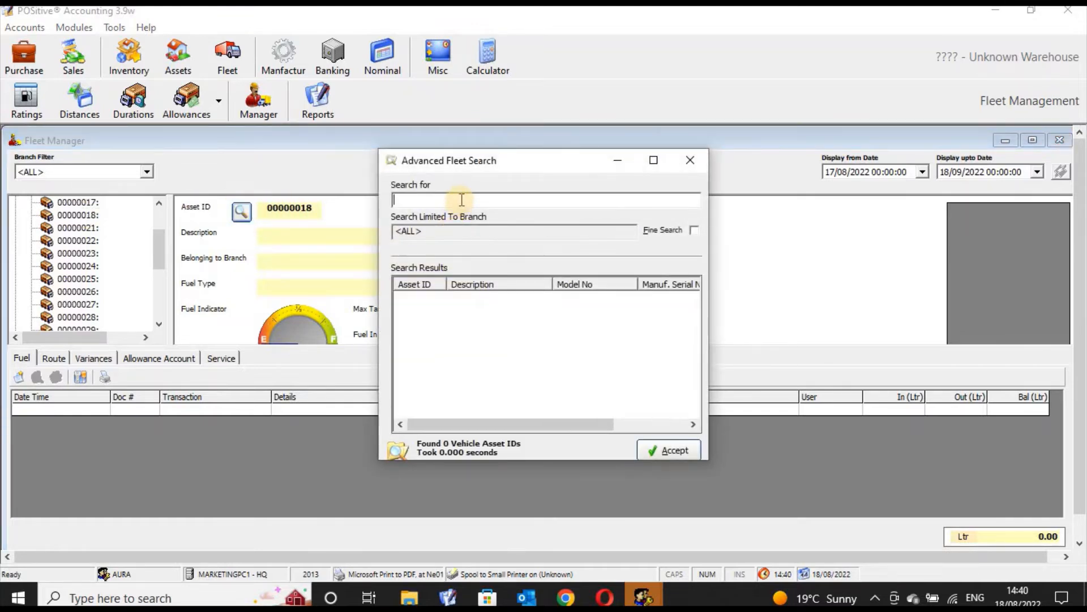
text(kdd)
click(634, 406)
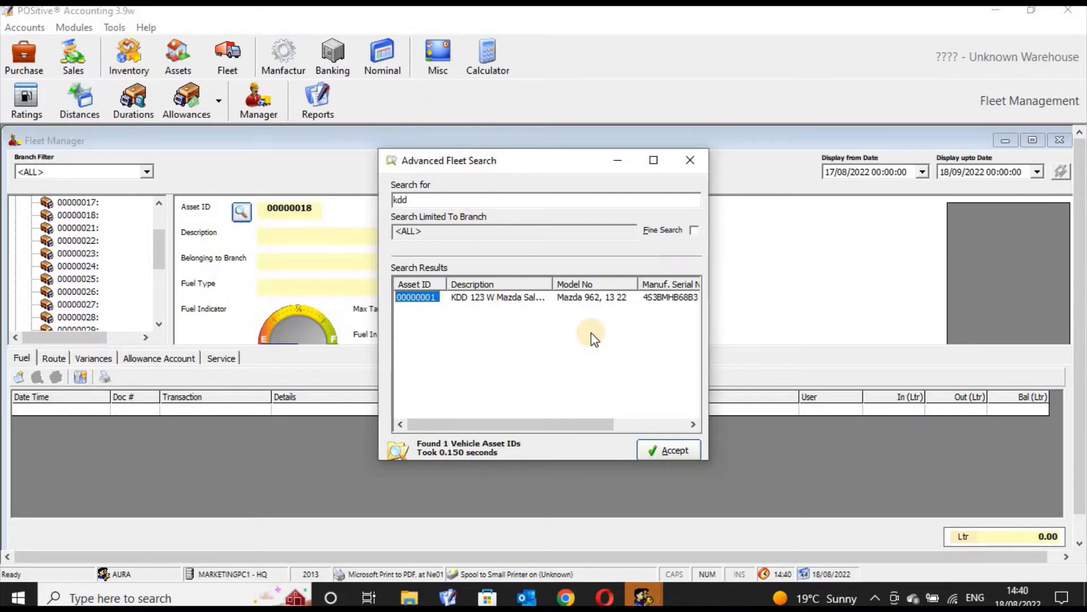
click(677, 448)
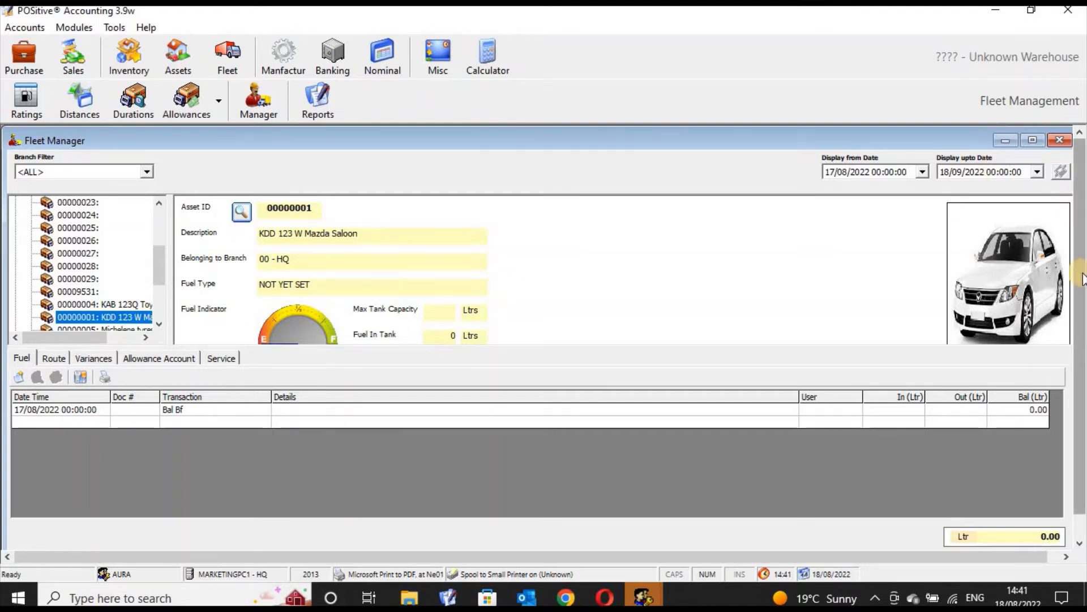
drag(1082, 266, 1074, 215)
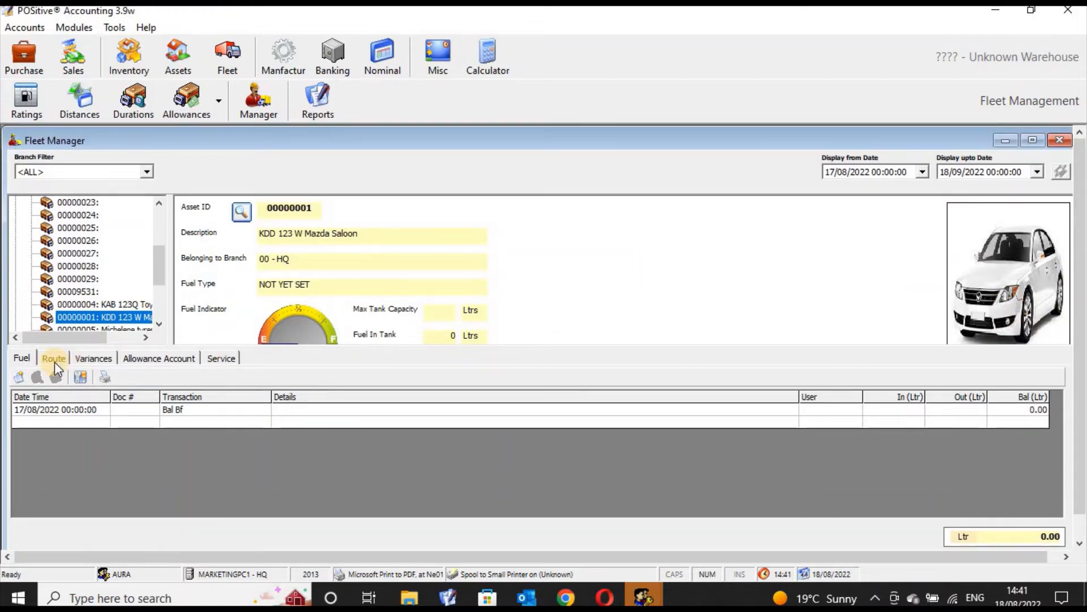
Open a new fuel stock-to-expense transfer for the vehicle and enter the details Travelling to Nairobi.
click(54, 362)
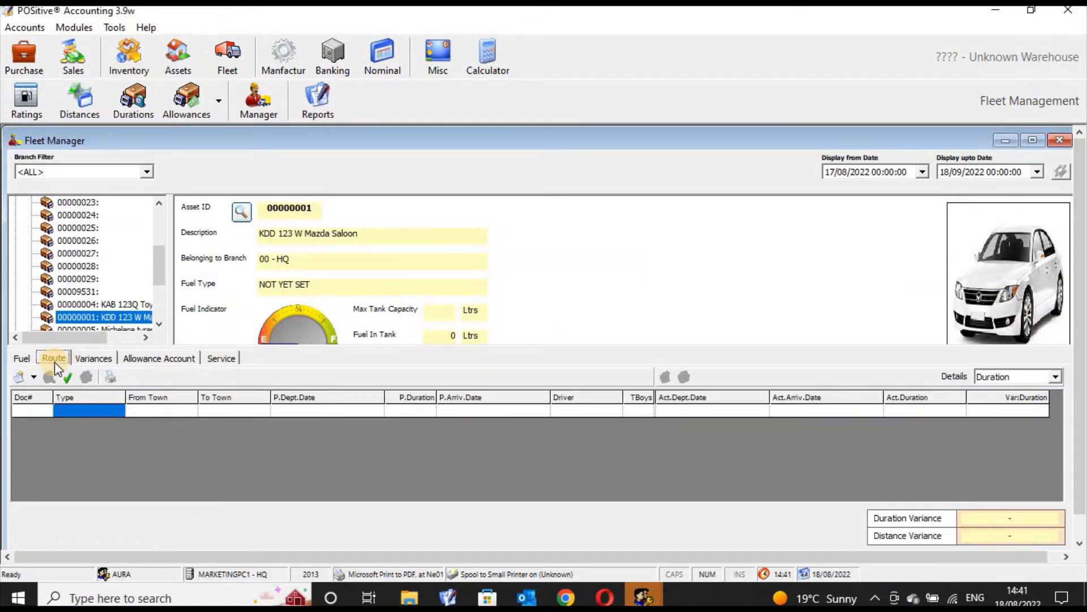
click(22, 361)
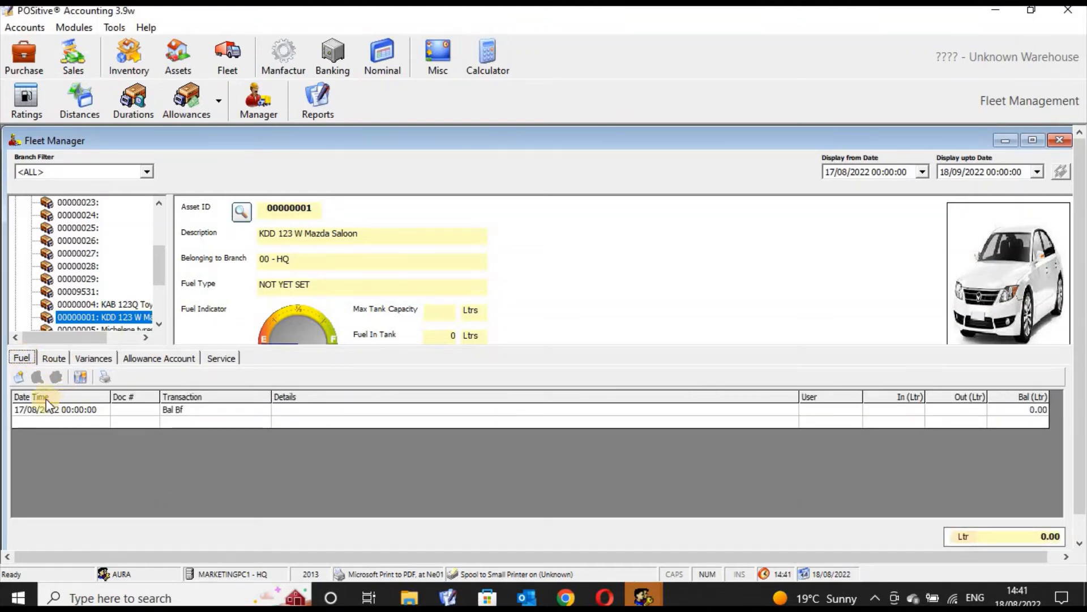
click(19, 377)
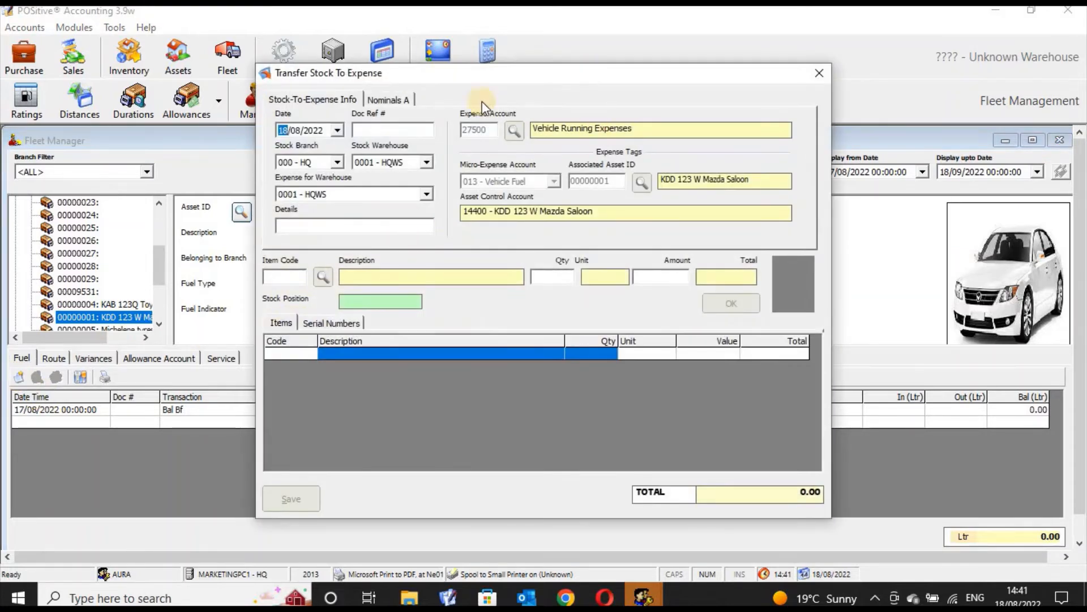
click(408, 228)
text(Travelling to Nairob)
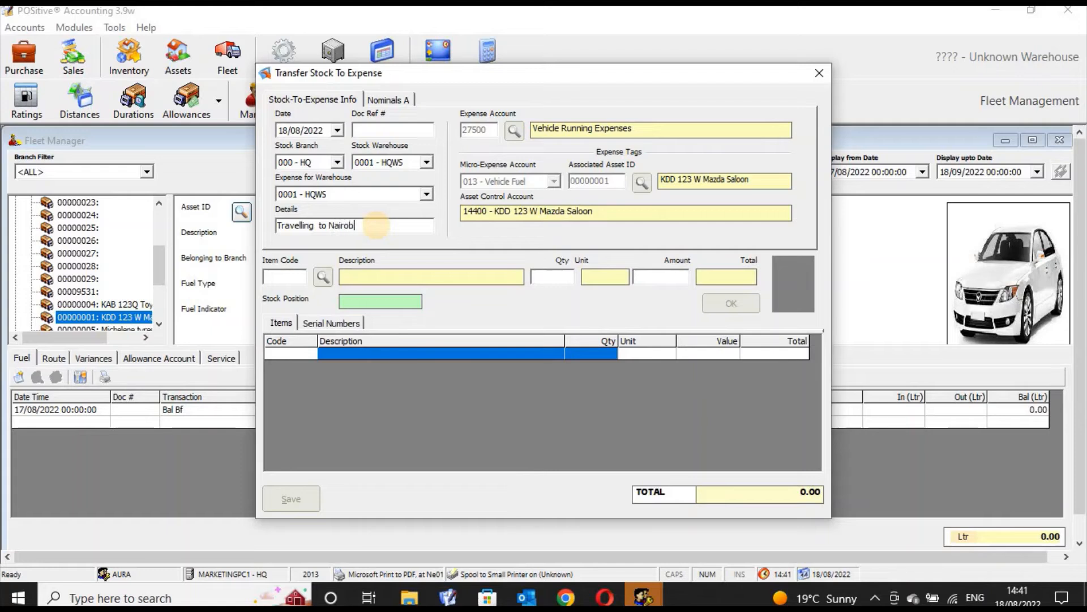
text(i)
Set the transfer's doc ref to 12312223 and stock branch to 000 - HQ, closing the dialog without saving.
click(392, 131)
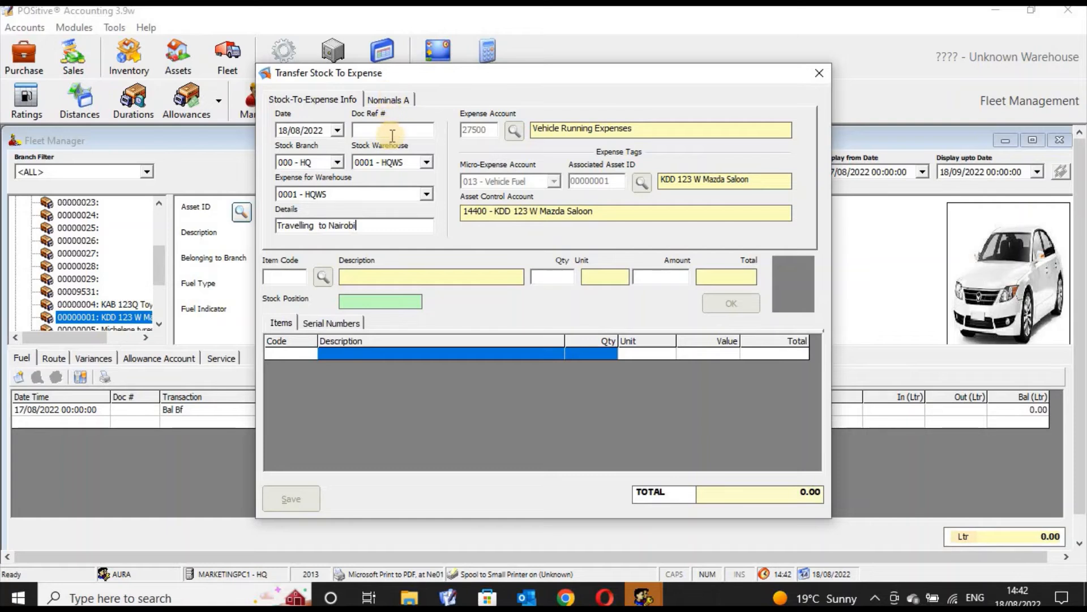
text(12312223)
click(338, 163)
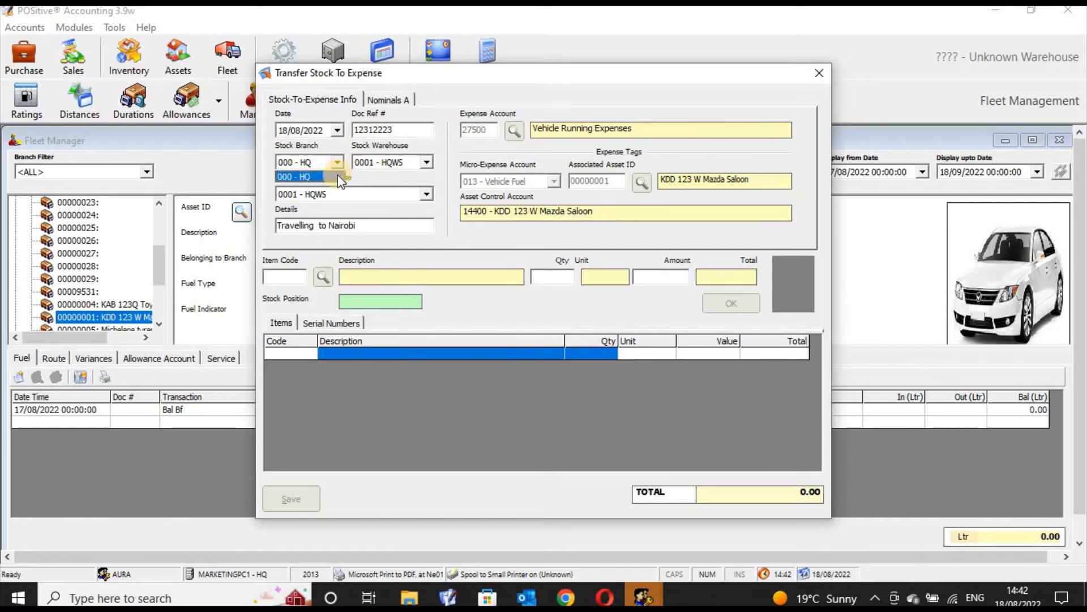
click(401, 163)
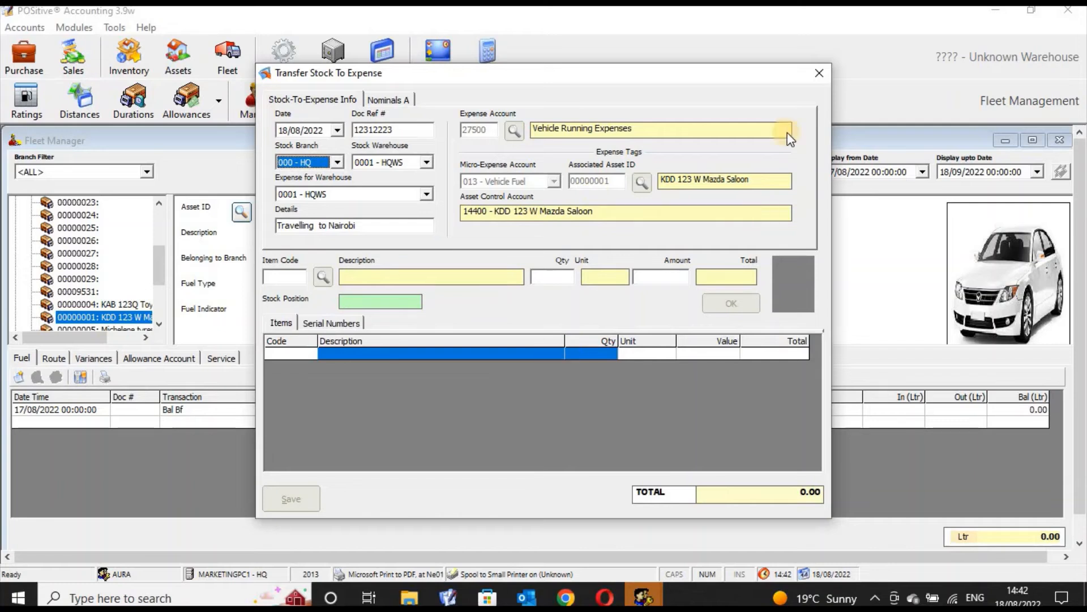
click(819, 75)
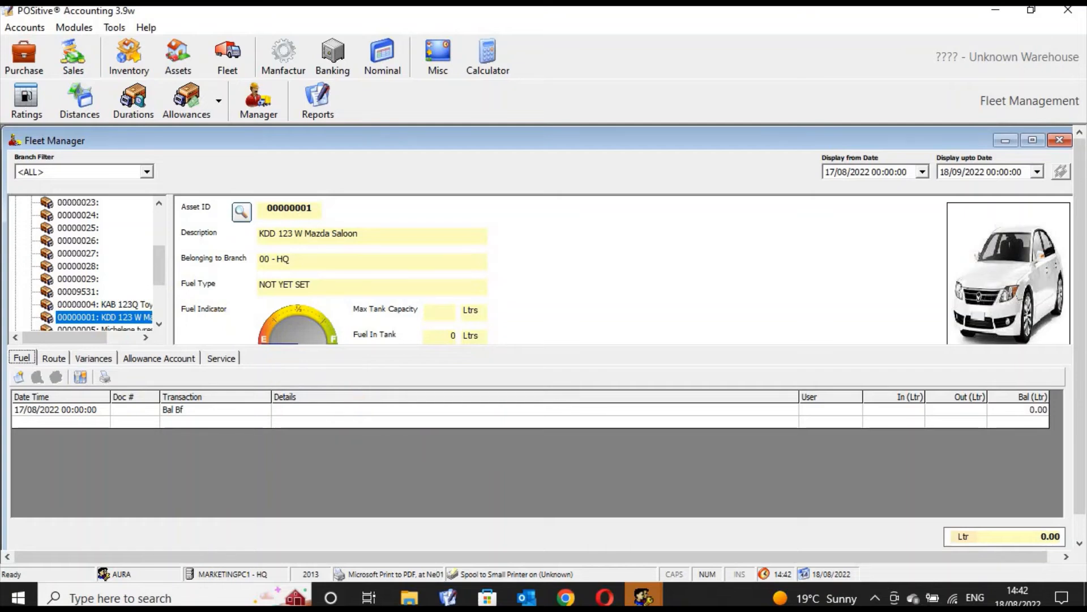
Add a 02 - Travelling route for the vehicle to destination town Nairobi with turnboy B/001 ticked, and save it.
click(60, 360)
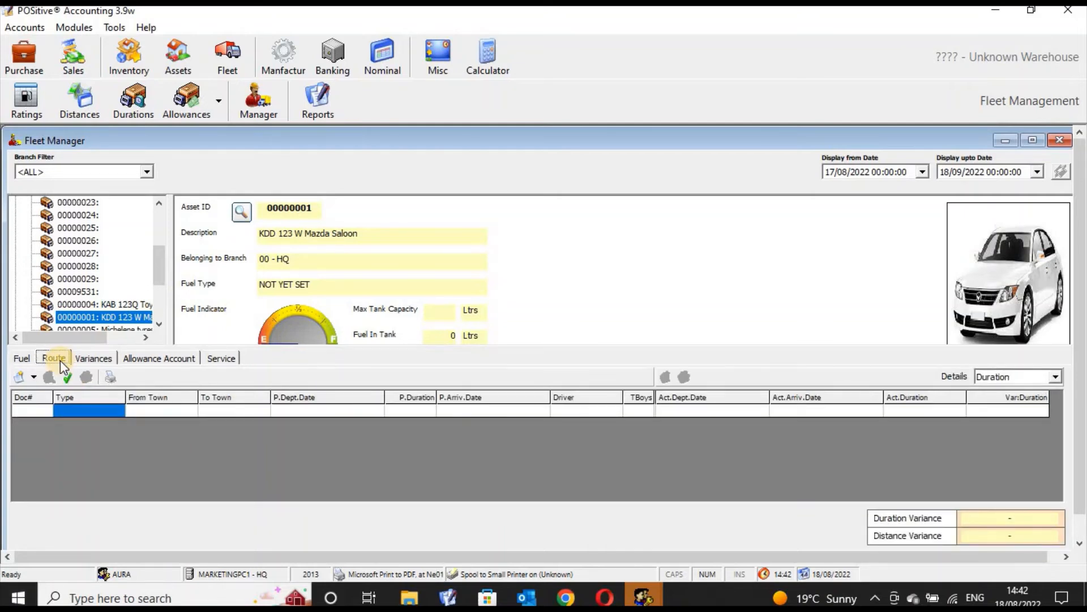
click(20, 377)
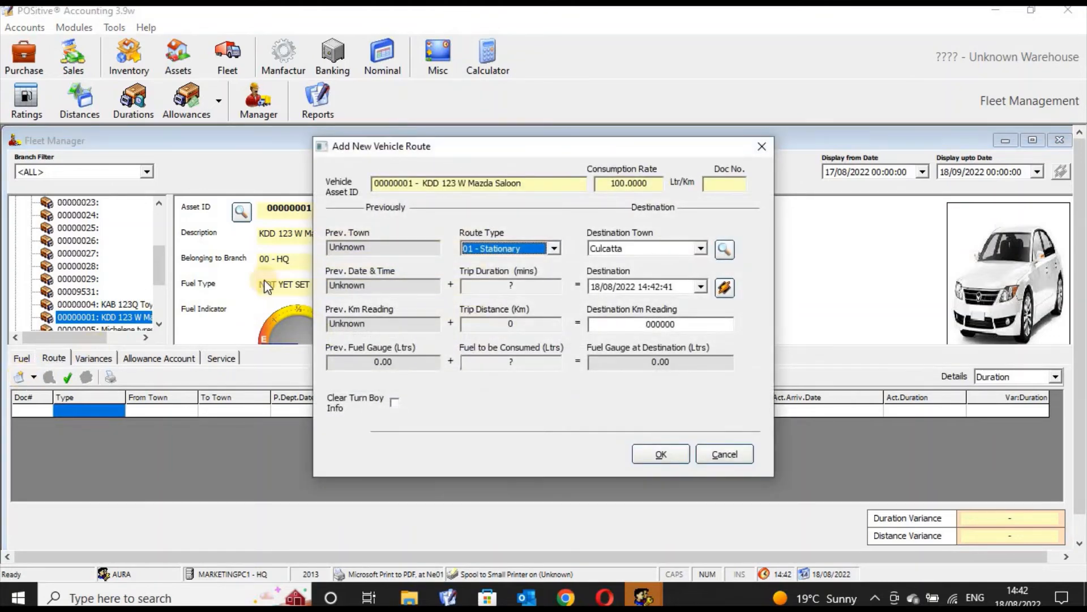
click(701, 248)
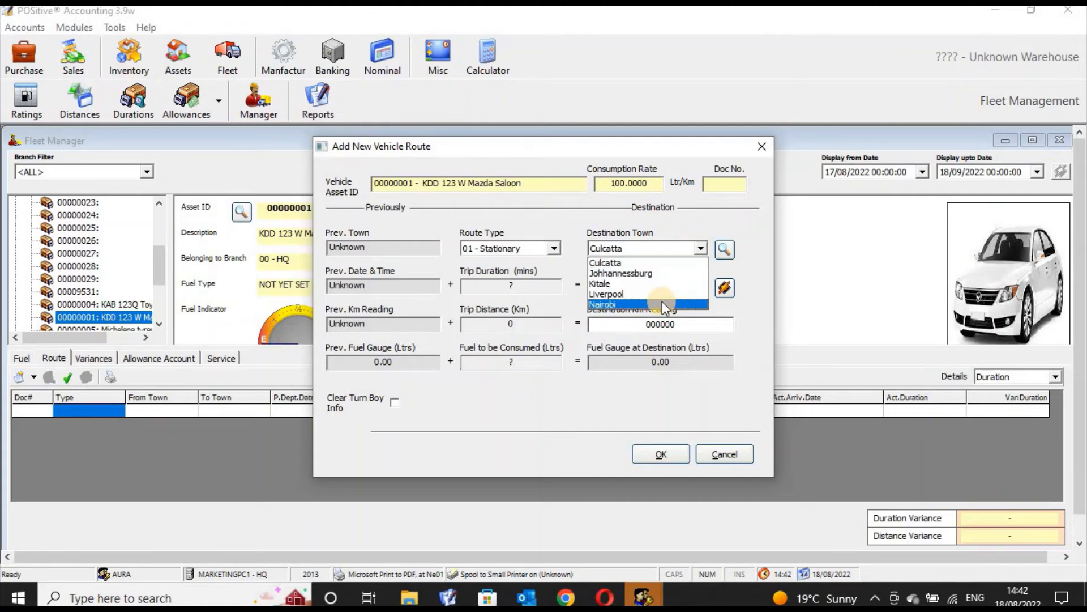
click(662, 303)
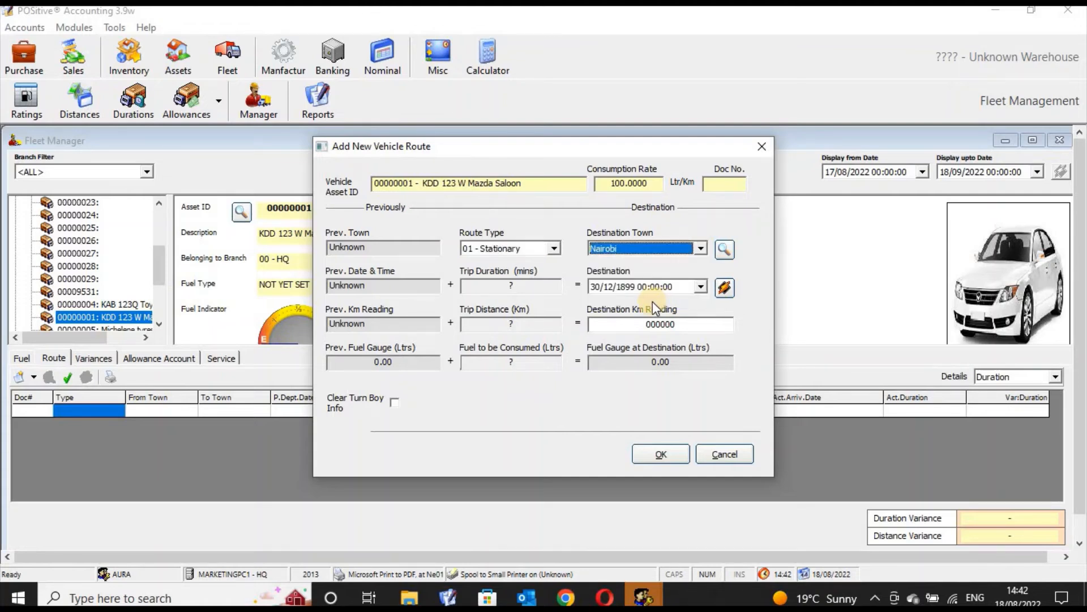
click(555, 248)
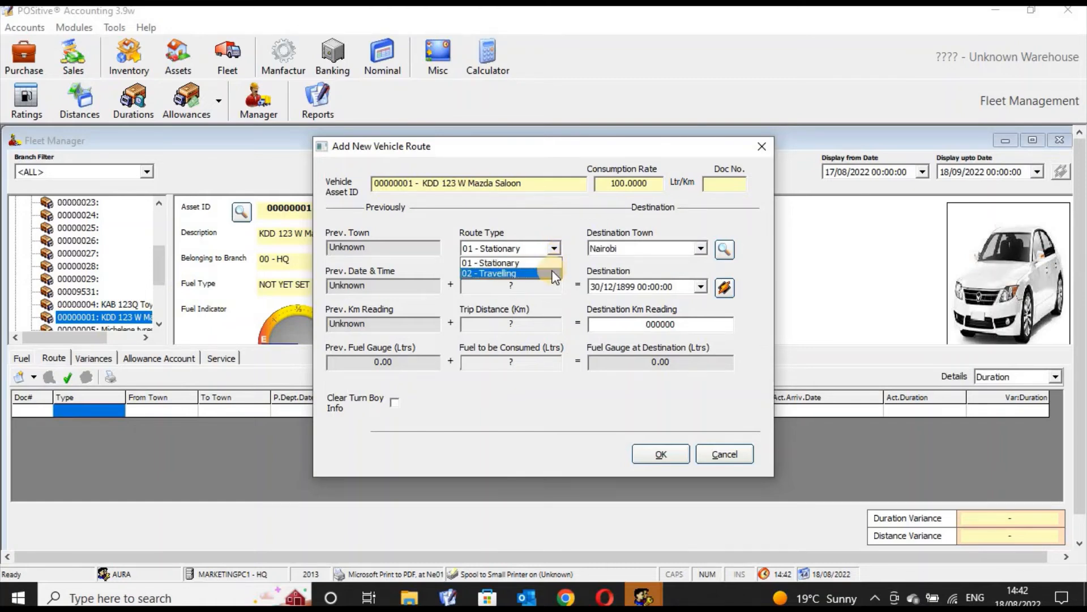
click(553, 274)
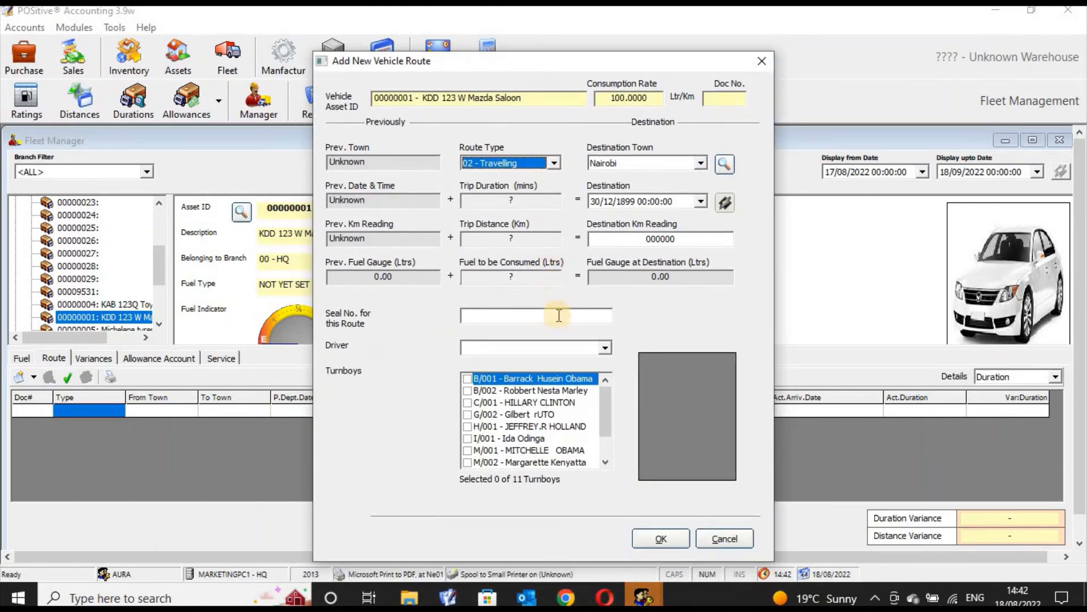
click(485, 315)
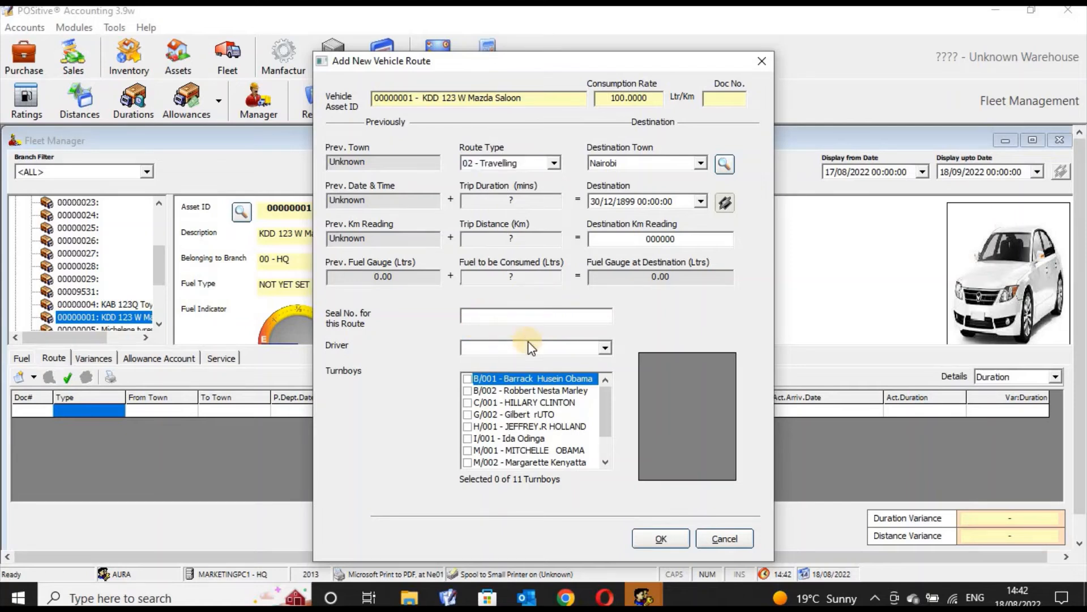
click(605, 348)
click(555, 347)
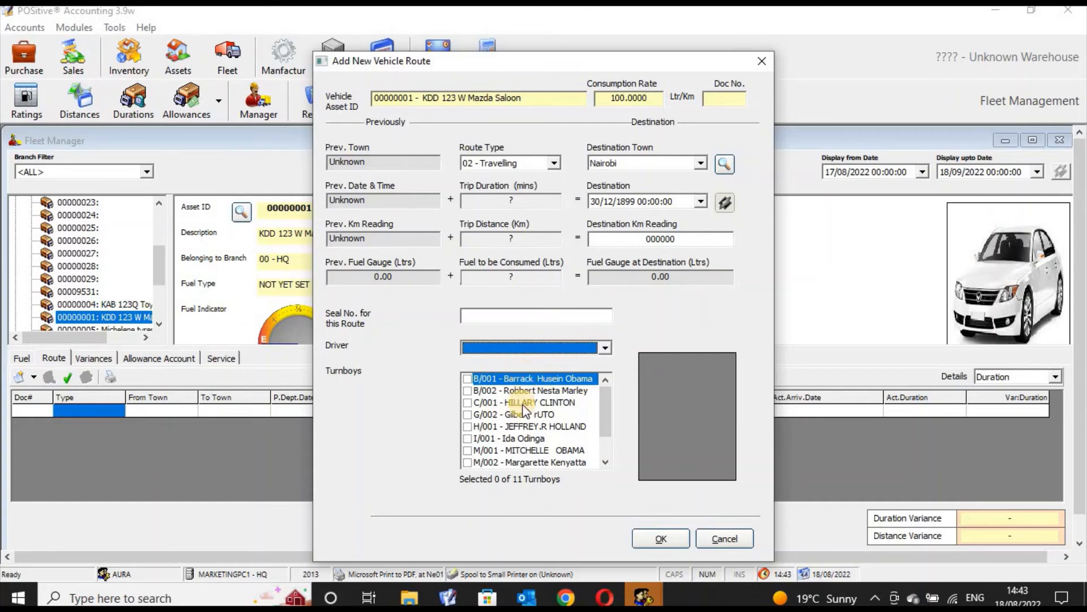
click(467, 379)
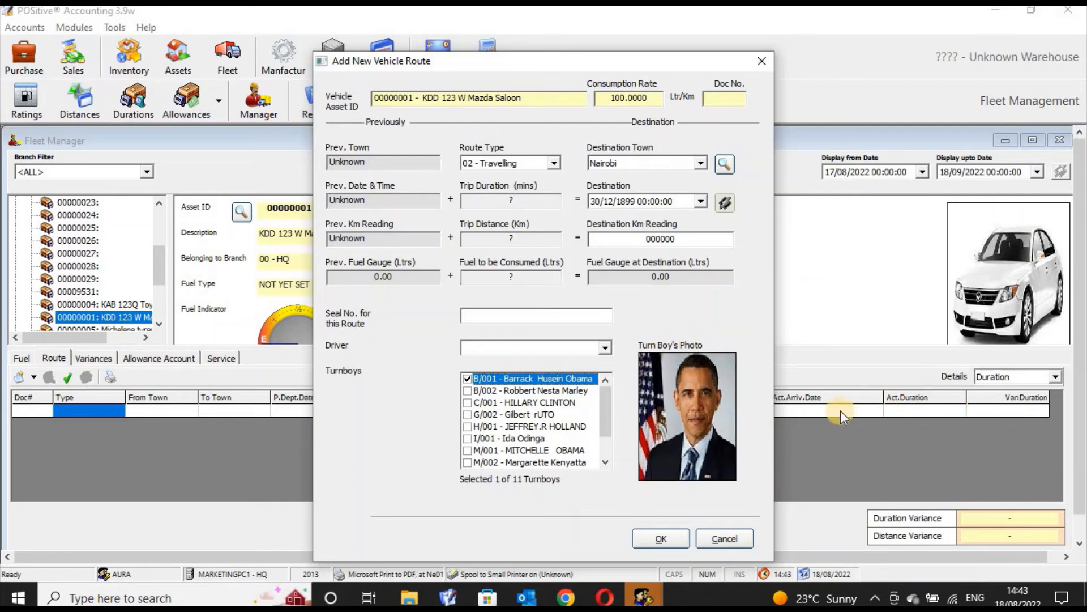
click(664, 538)
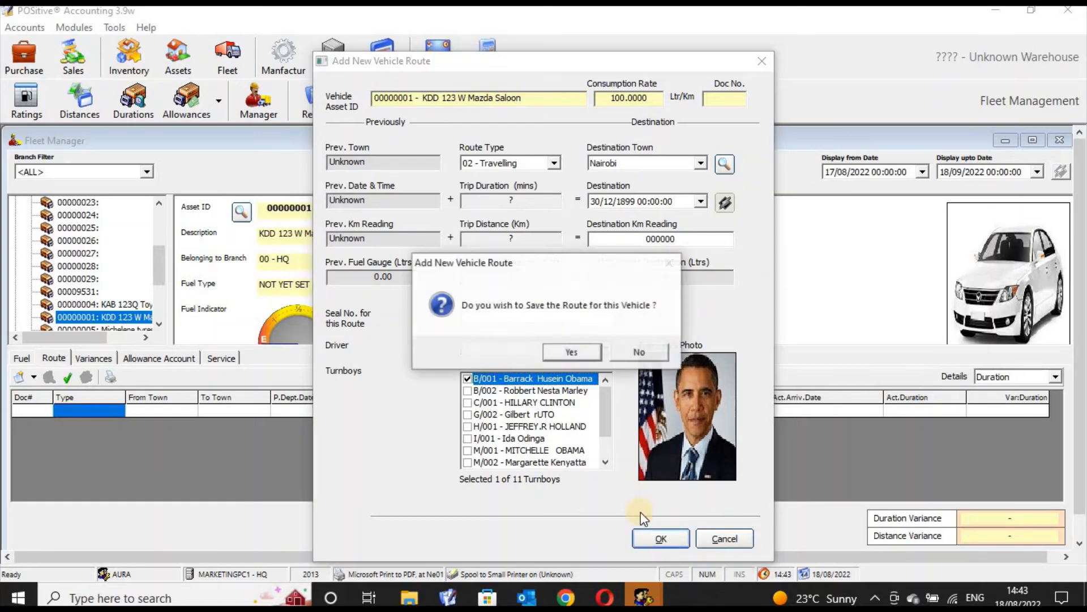
click(580, 355)
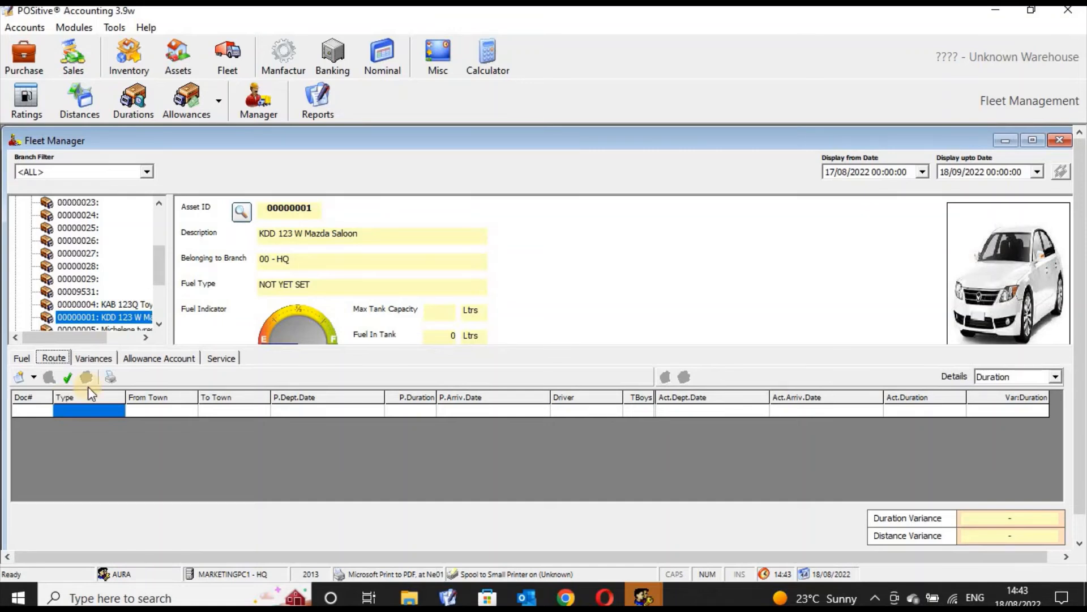
Review the vehicle's Variances, Allowance Account and Service tabs.
click(106, 363)
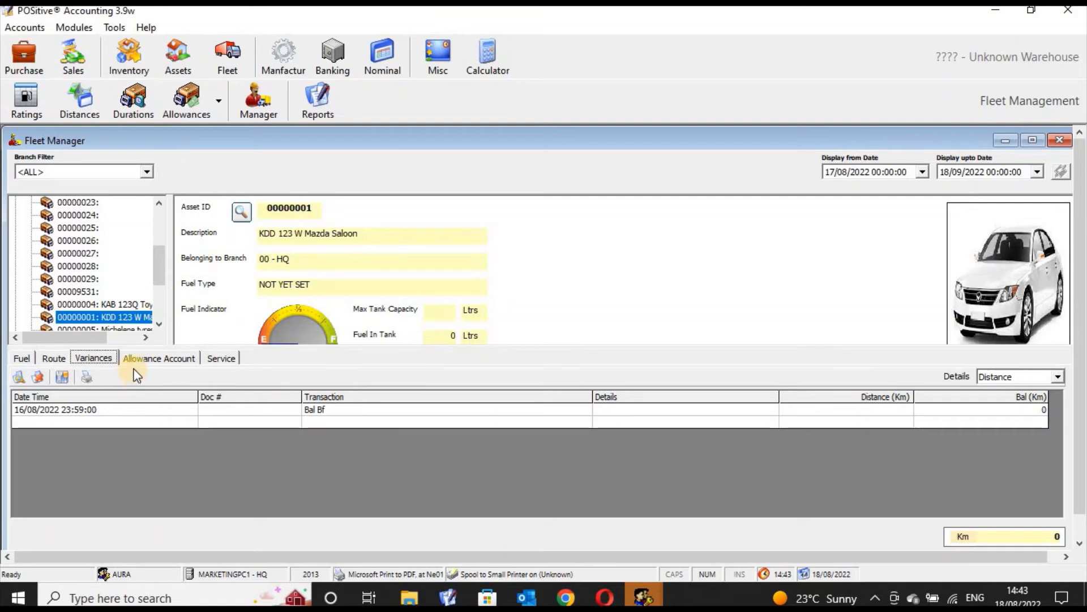
click(144, 358)
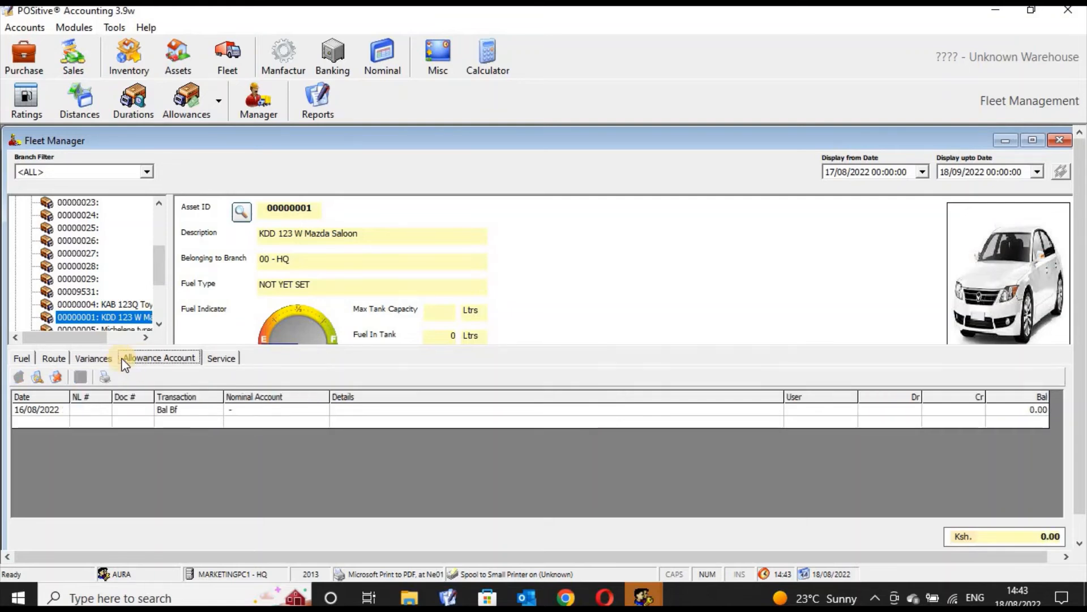
click(103, 358)
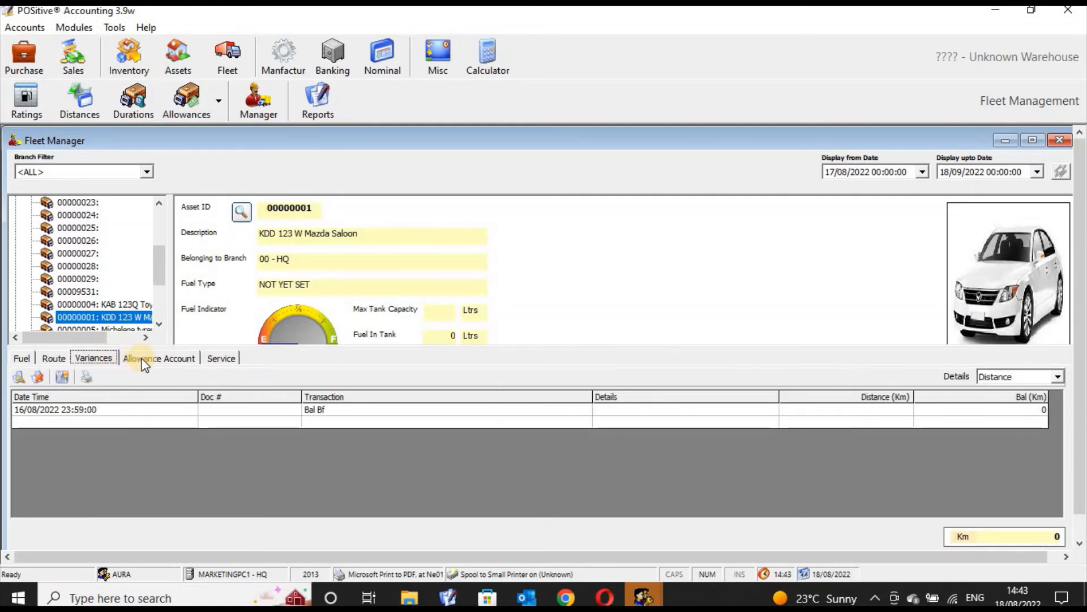
click(143, 359)
click(208, 359)
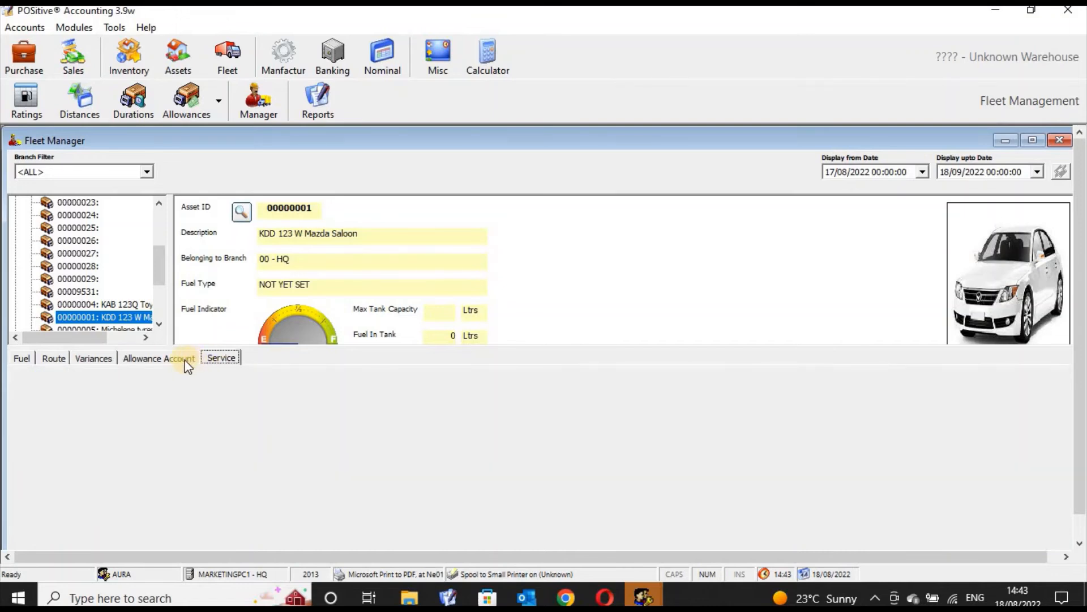
click(188, 364)
click(105, 359)
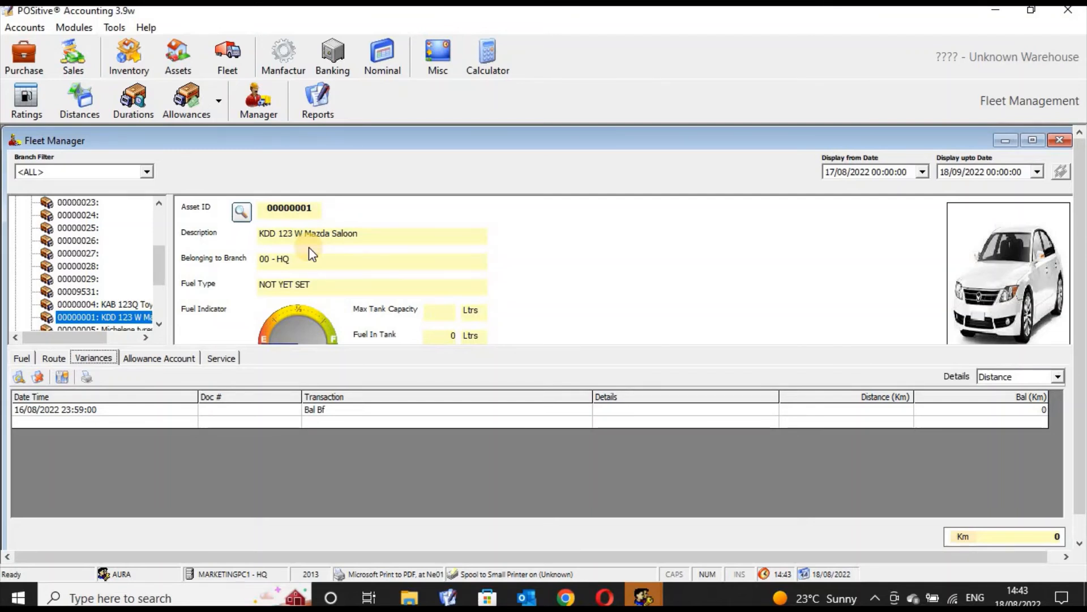
Switch the Variances details between Duration and Distance, then close the Fleet Manager.
click(1058, 378)
click(1040, 404)
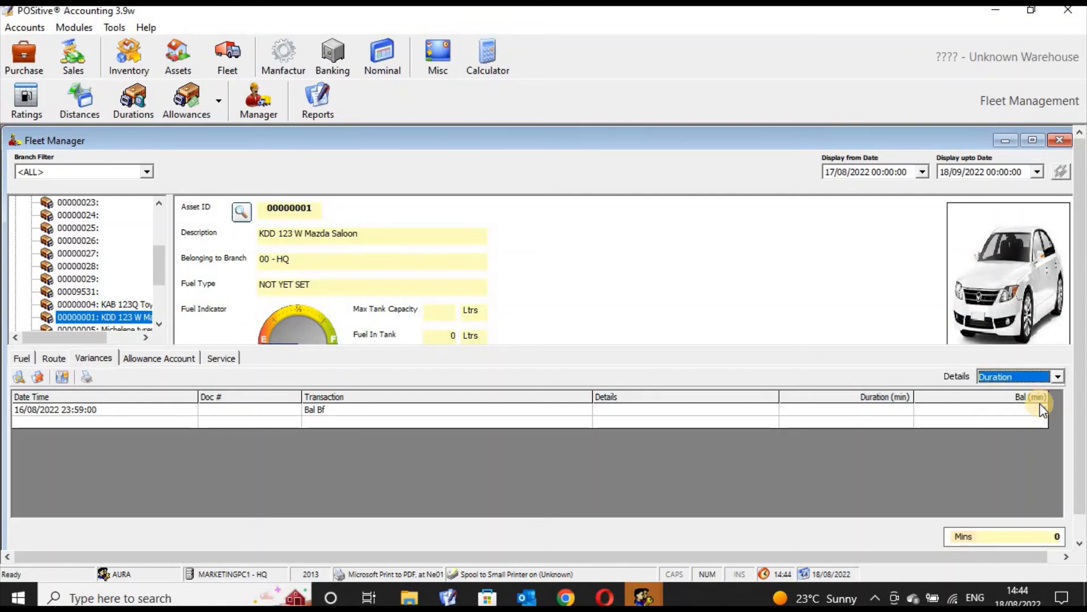
click(1057, 378)
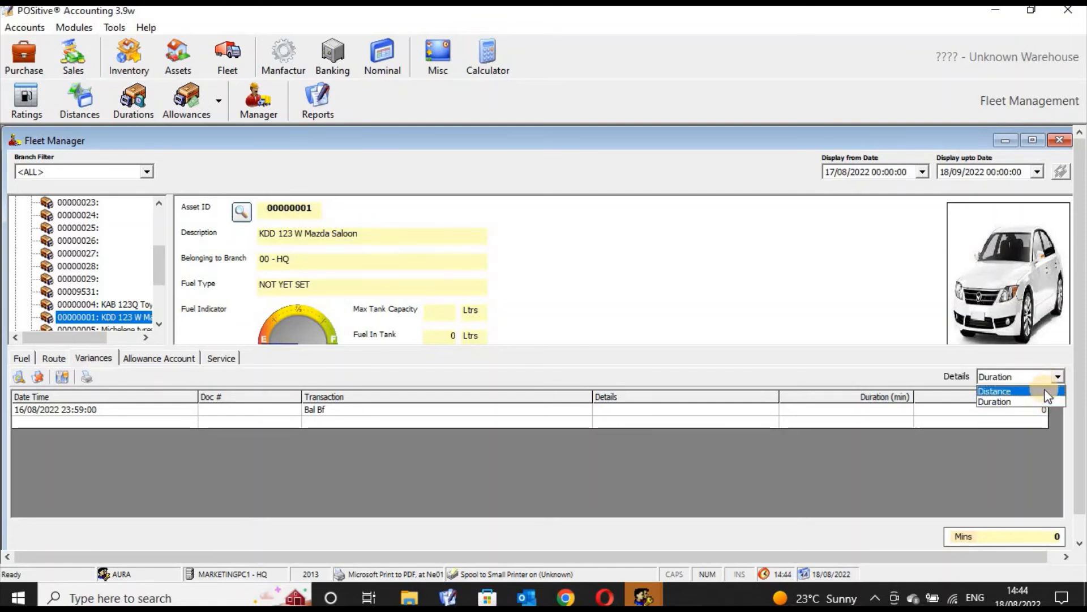
click(1045, 391)
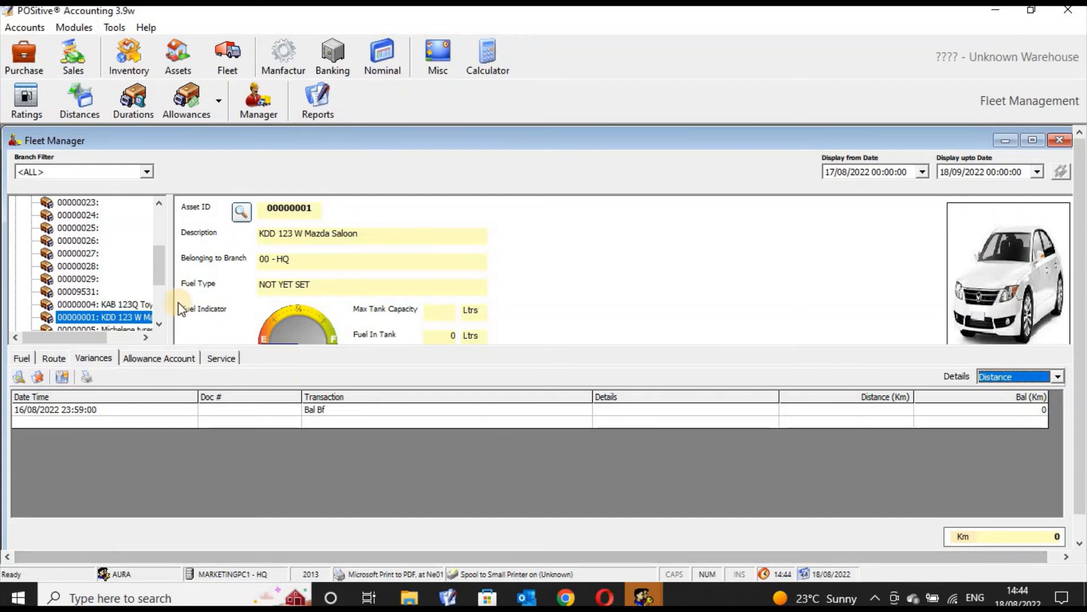
drag(166, 318, 167, 218)
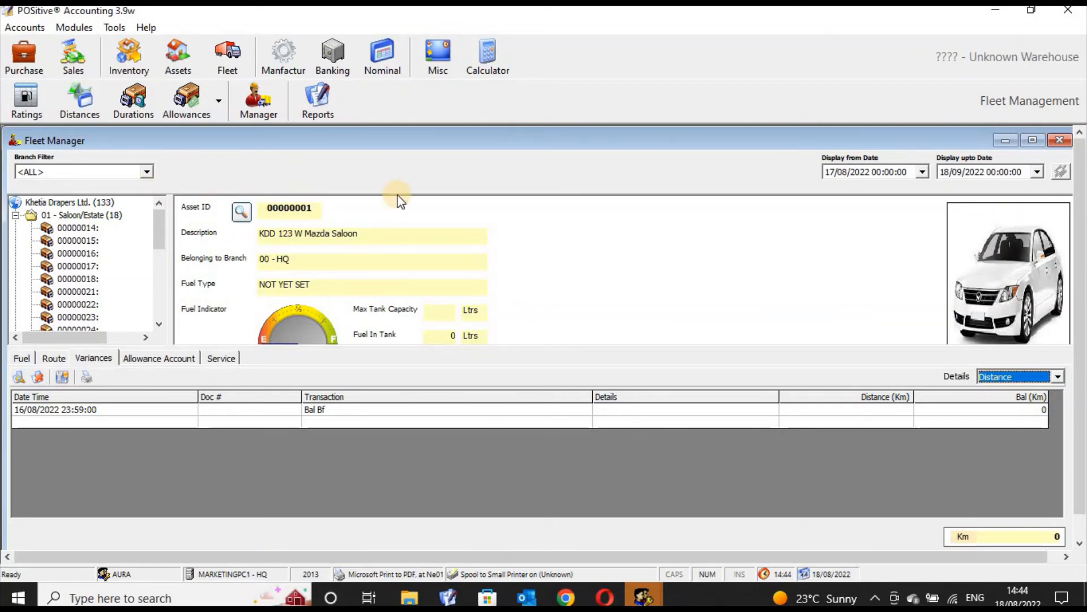
click(1059, 139)
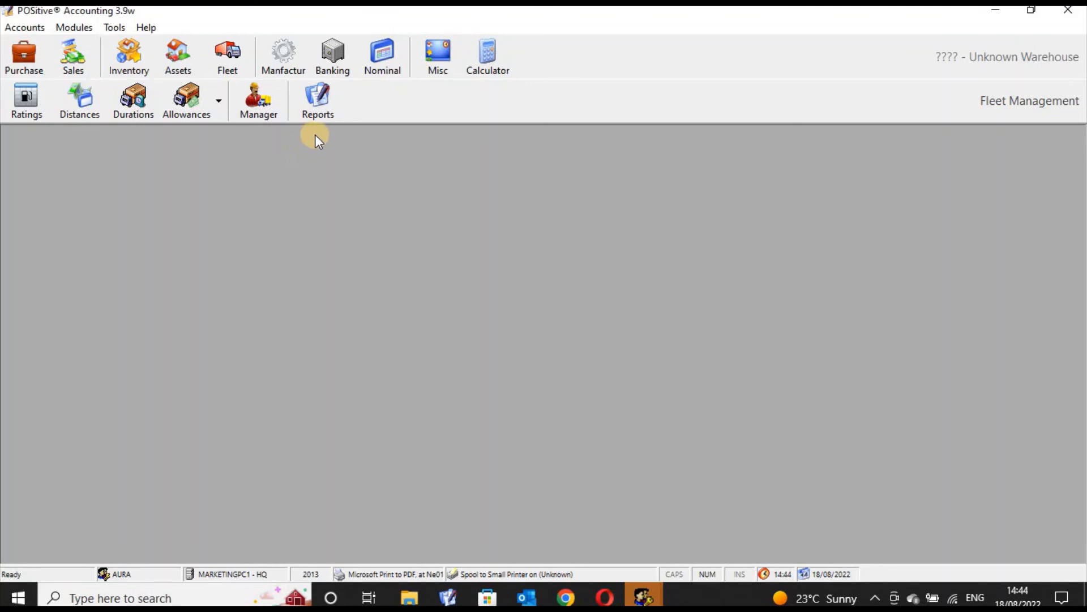
Run the Fuel Consumption Summary and Details, Warehouse-Wise fleet report to a window for 18/08/2022.
click(318, 102)
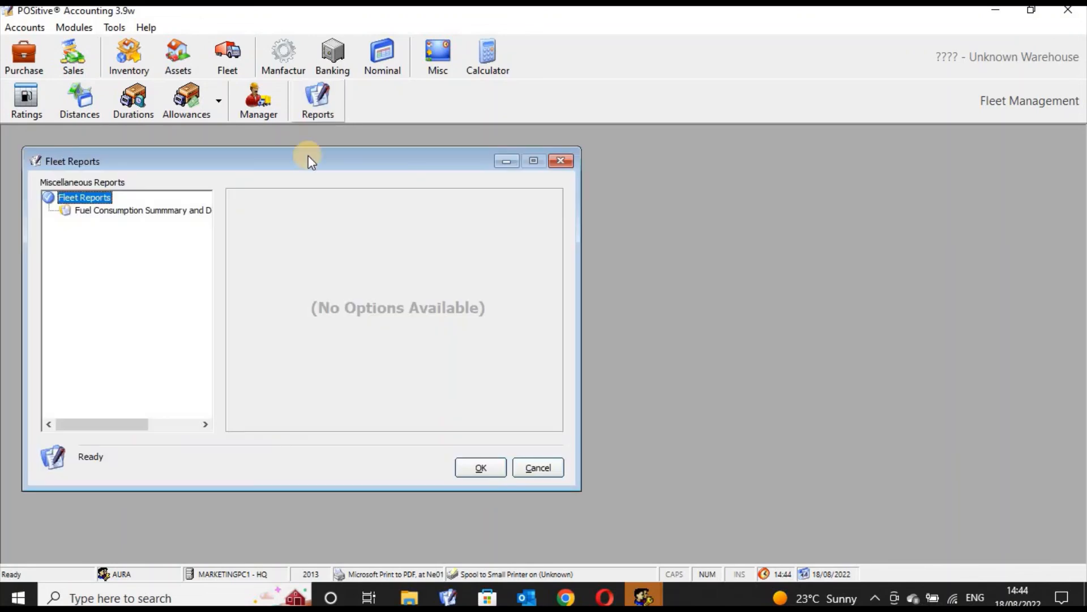
click(165, 210)
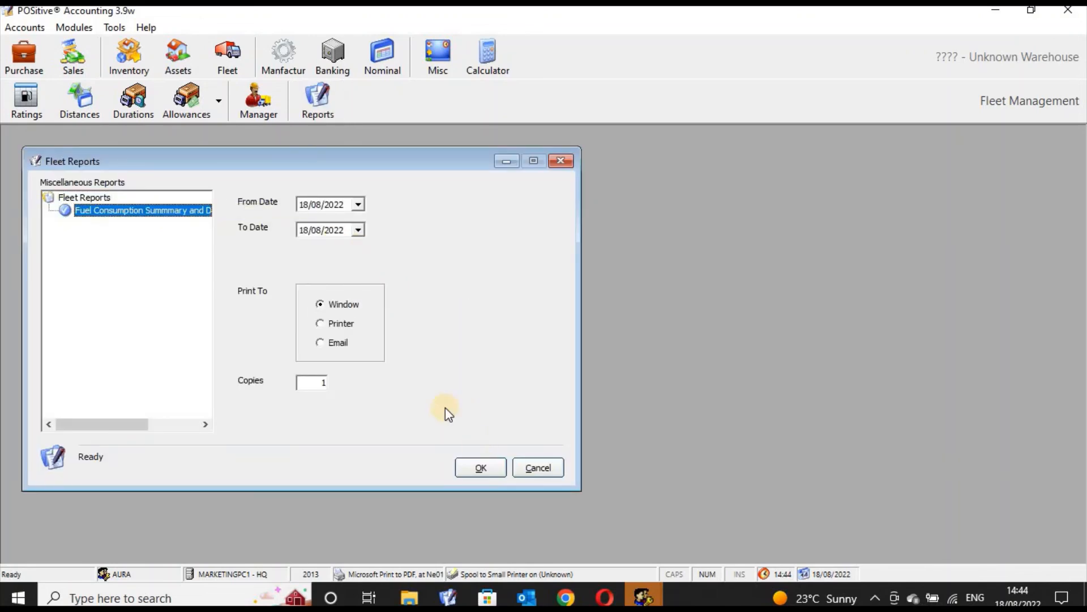
click(480, 467)
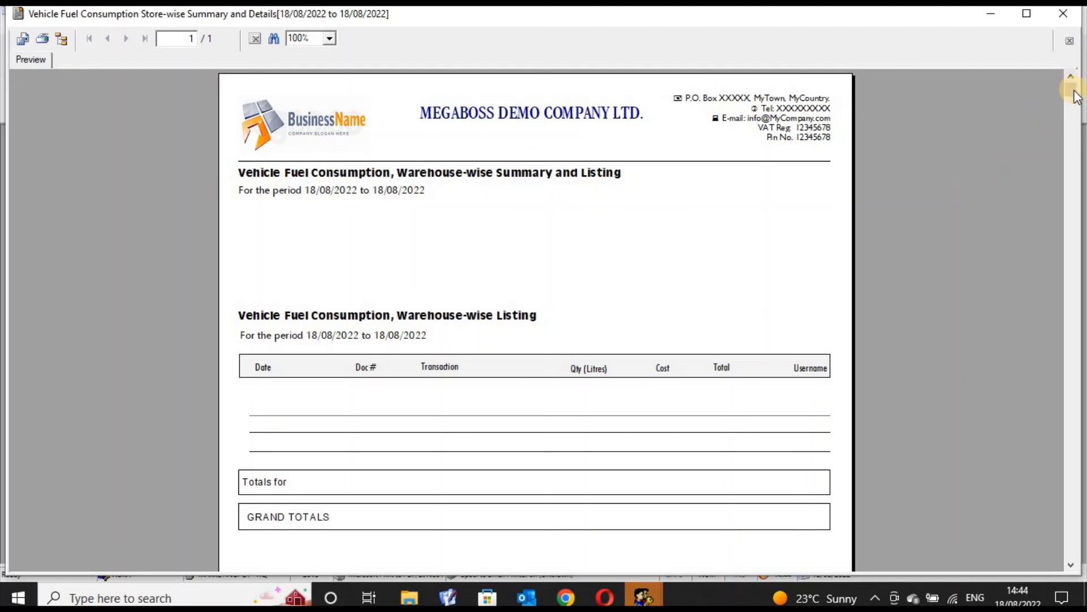
Scroll through the vehicle fuel consumption report preview, then close it and the Fleet Reports dialog.
drag(1074, 91, 1073, 209)
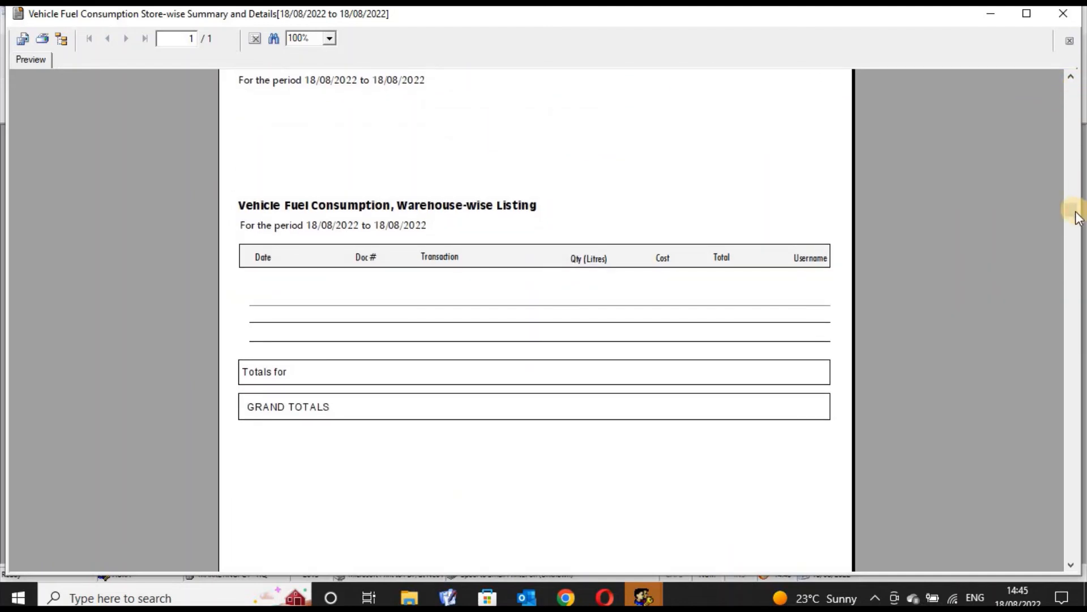
drag(1079, 201, 1081, 92)
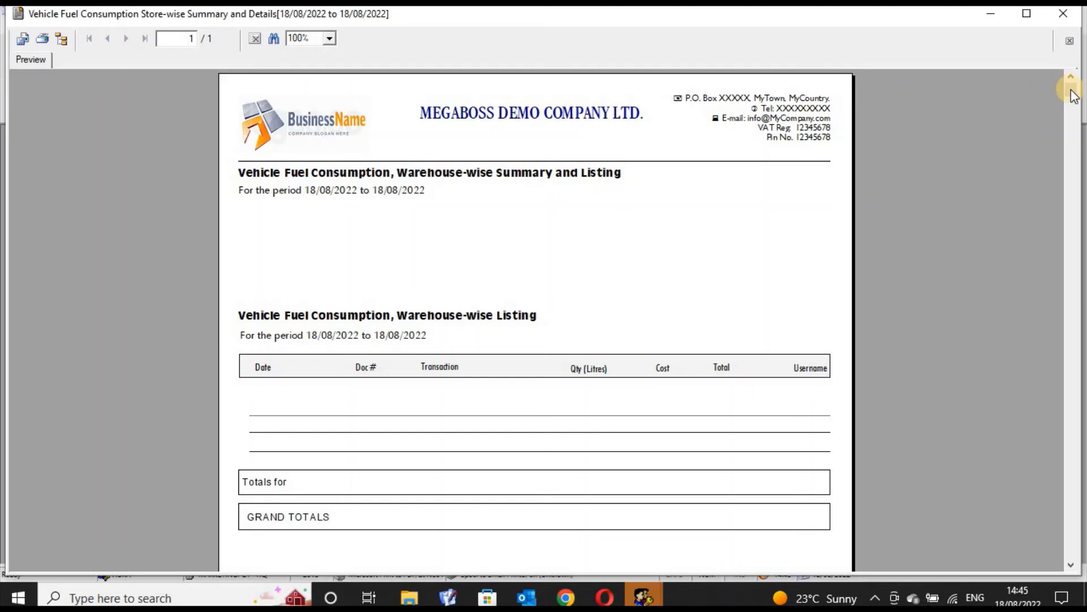
drag(1067, 89, 1071, 280)
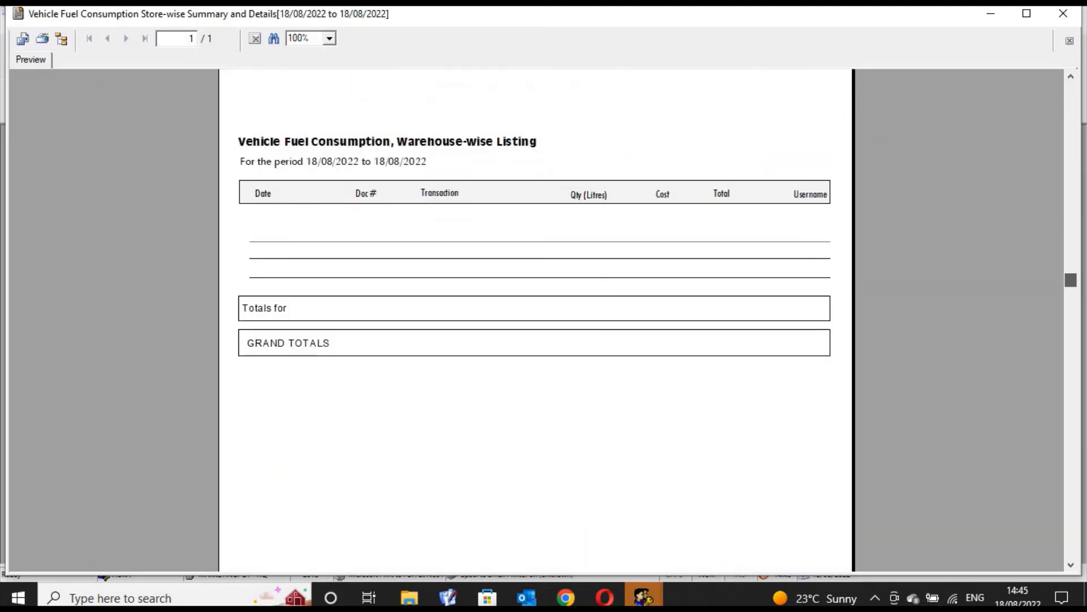
scroll(1074, 175, up, 3)
scroll(1074, 76, up, 3)
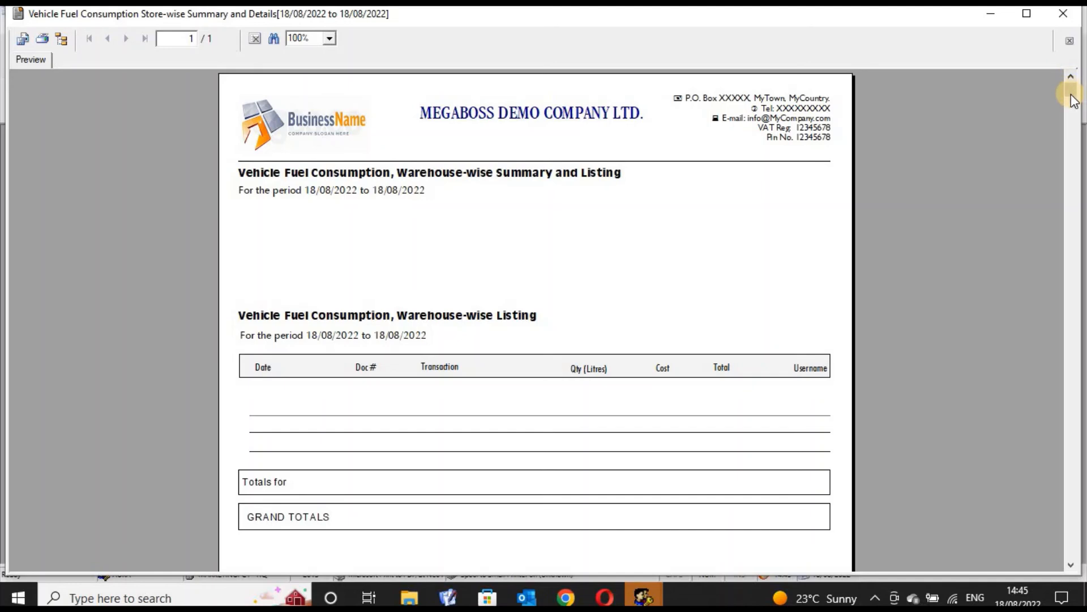
drag(1072, 91, 1075, 237)
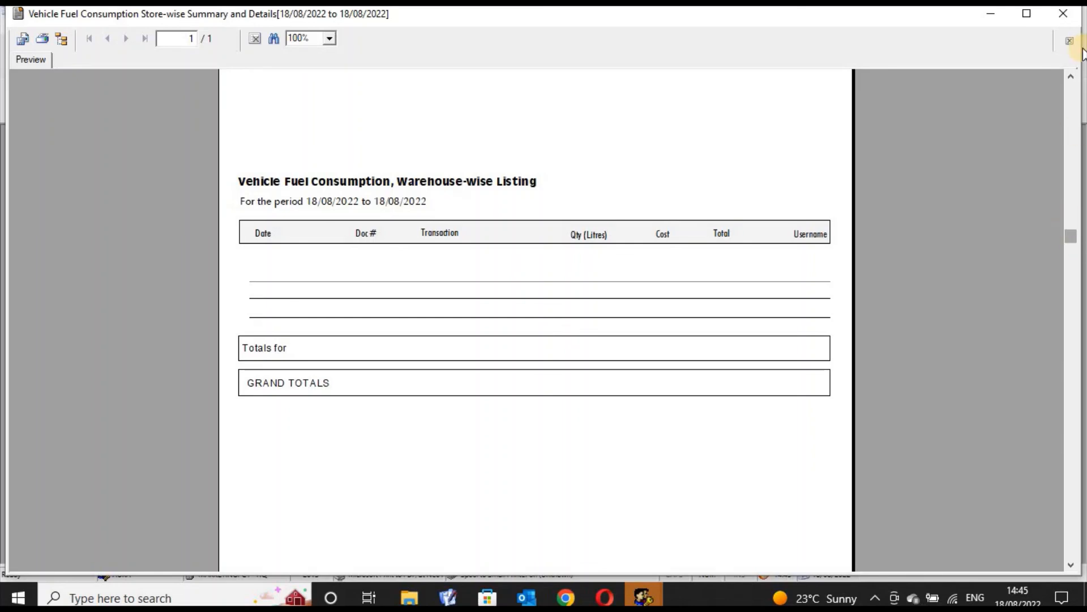
drag(1071, 236, 1083, 54)
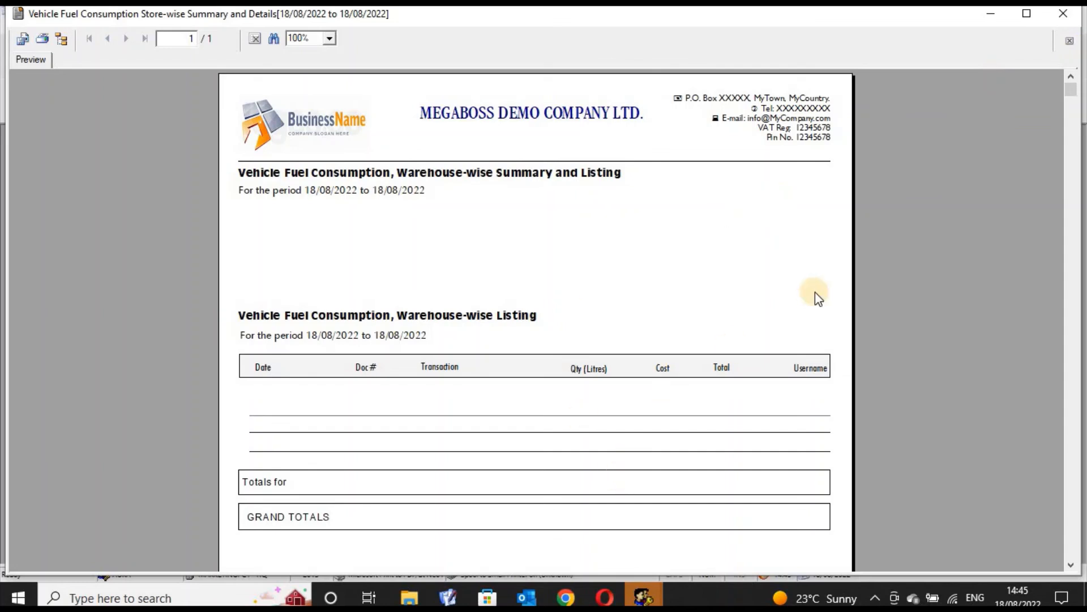
click(1064, 17)
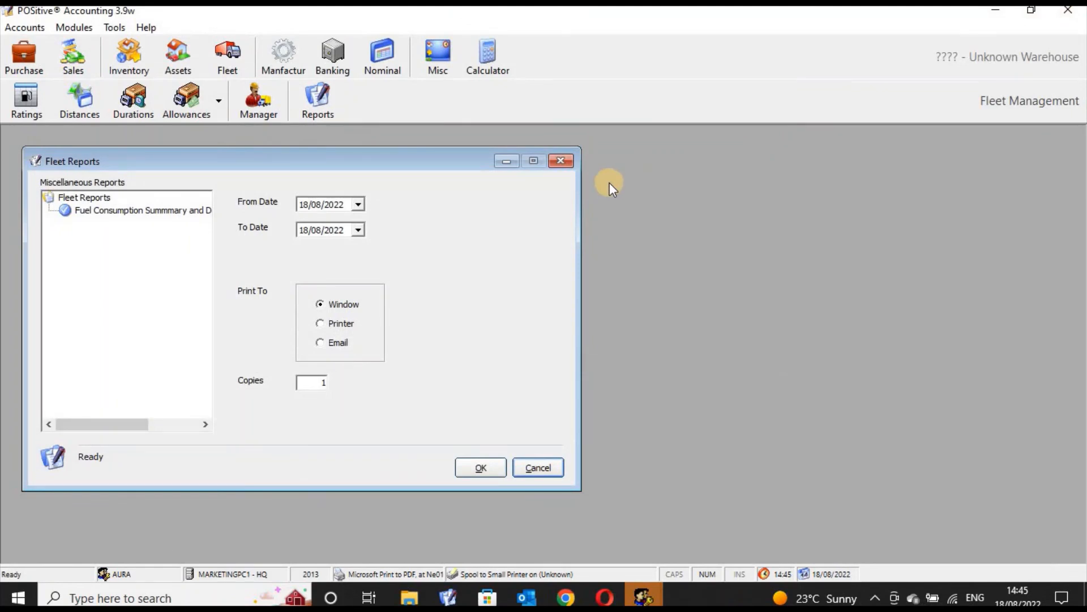
click(563, 163)
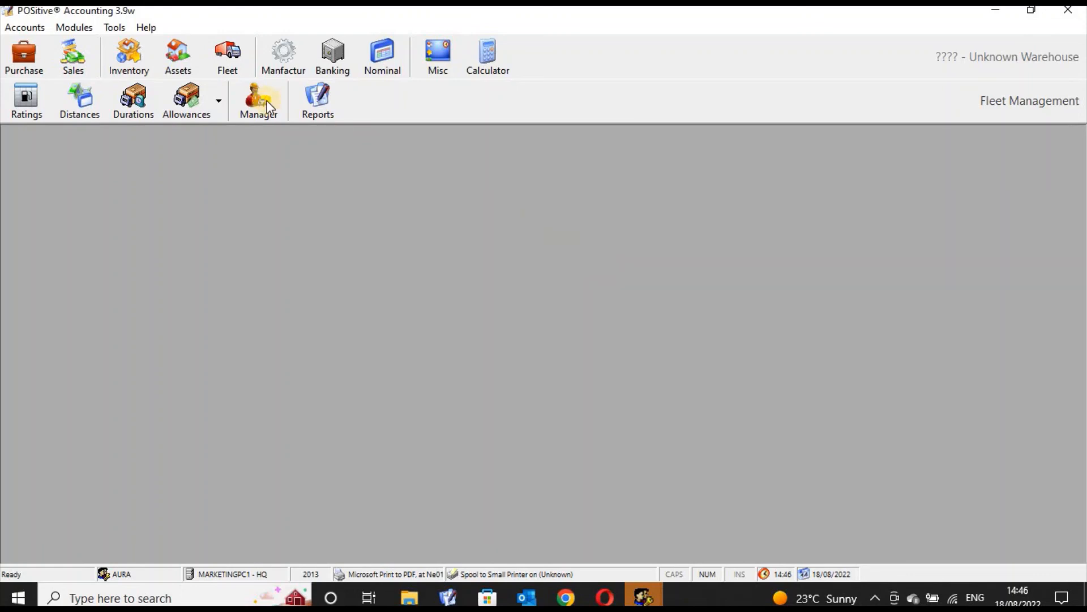
Open the Vehicle Fuel Ratings Table to review vehicle ratings and close it.
click(27, 102)
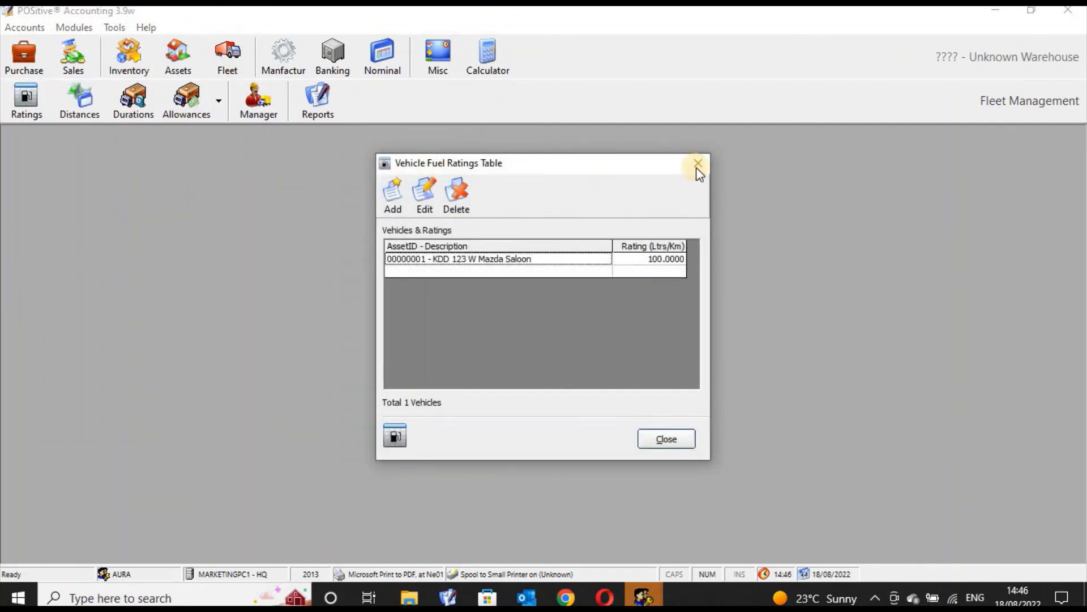
click(697, 168)
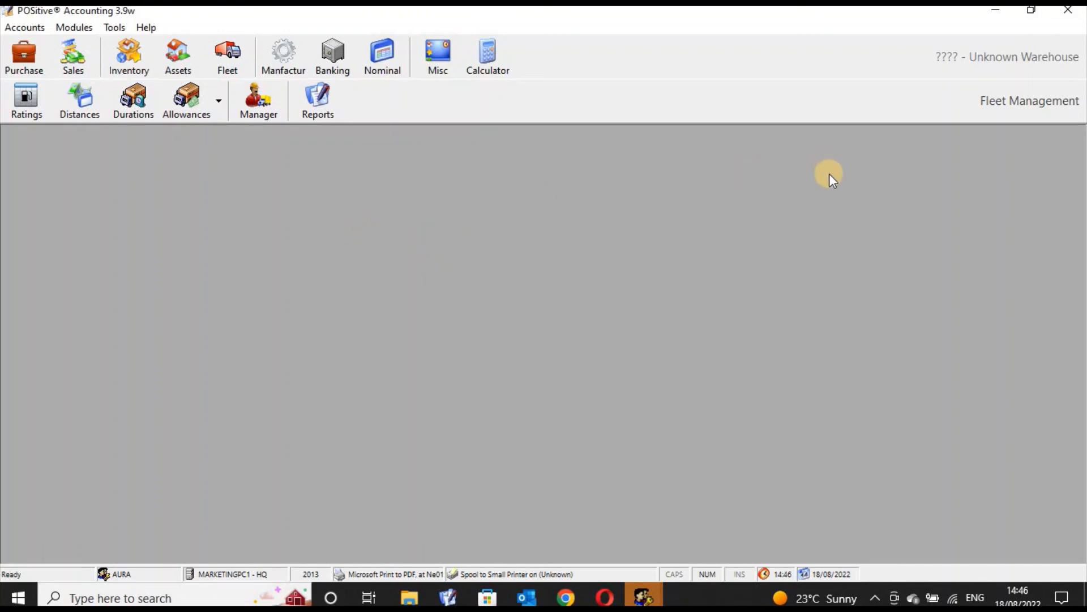
Exit POSitive Accounting and close the ERP Unified Client and the accounting login window.
click(1068, 10)
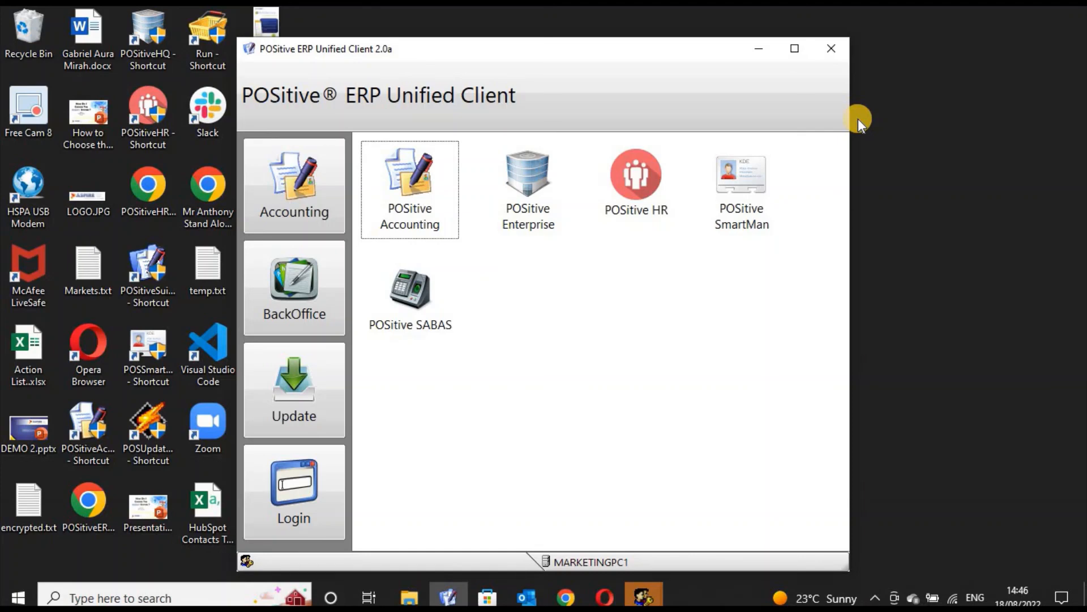
click(832, 49)
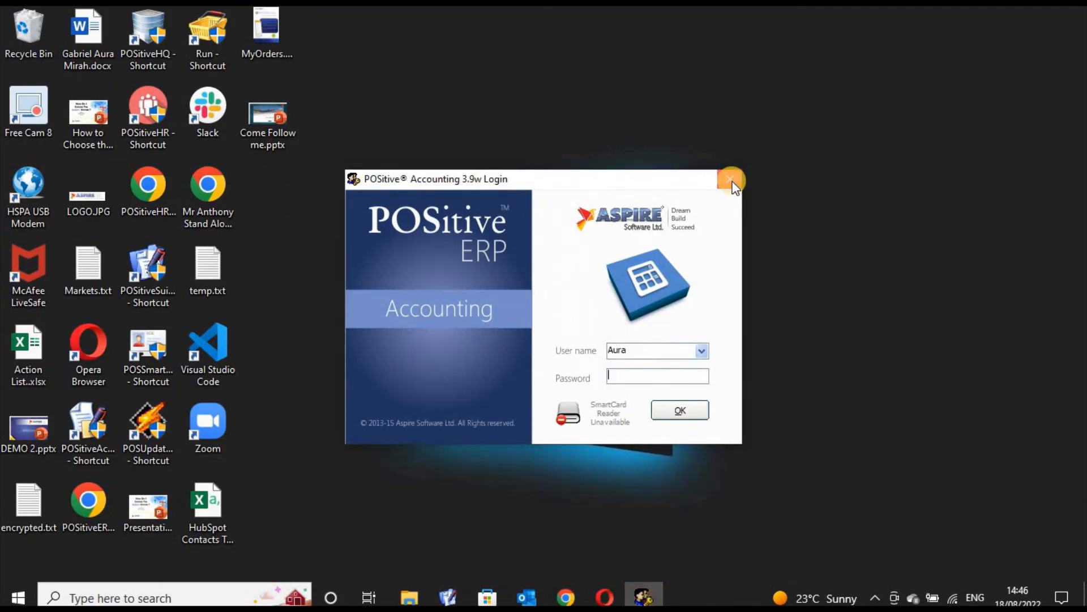
click(731, 181)
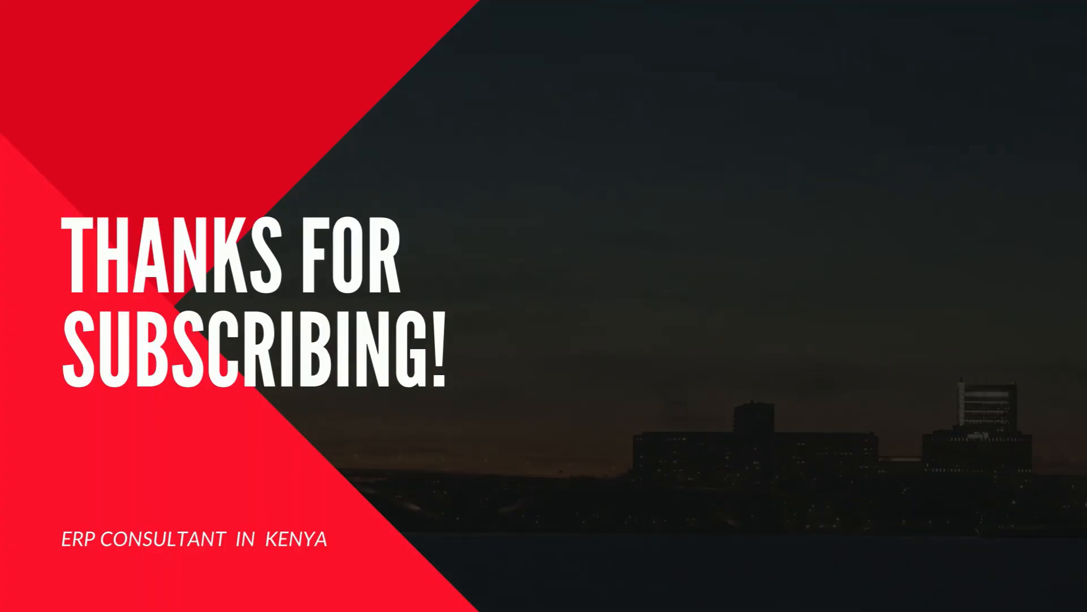